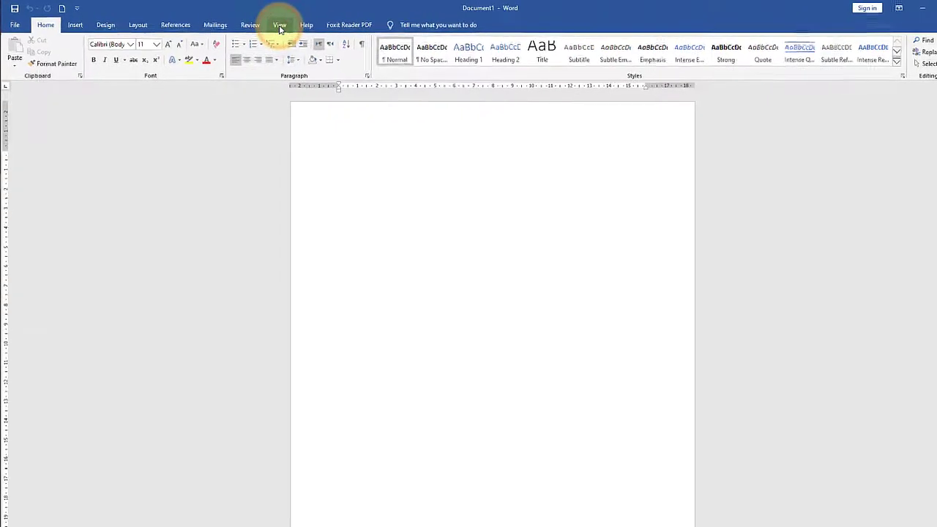
Step: Enter the deliberately misspelled word "Goood" in the blank document
{"action": "left_click", "coordinate": [292, 29]}
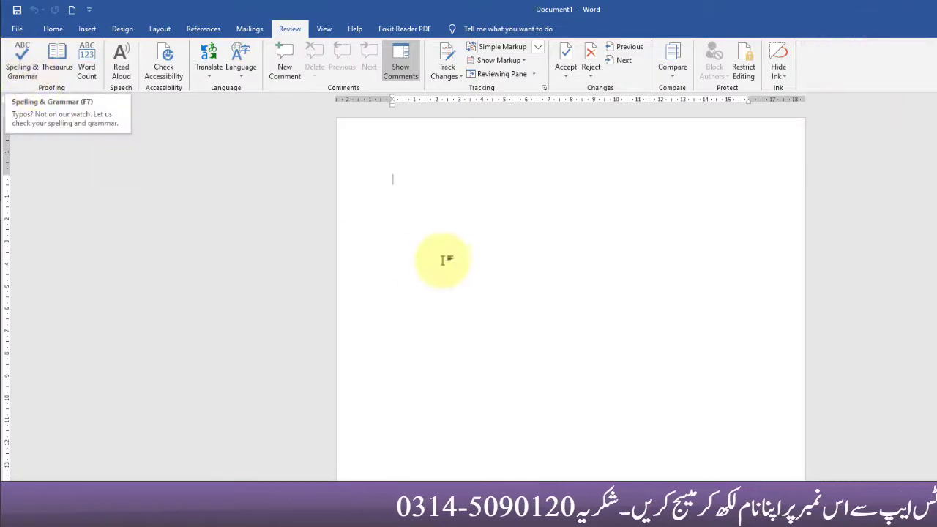
{"action": "type", "text": "good"}
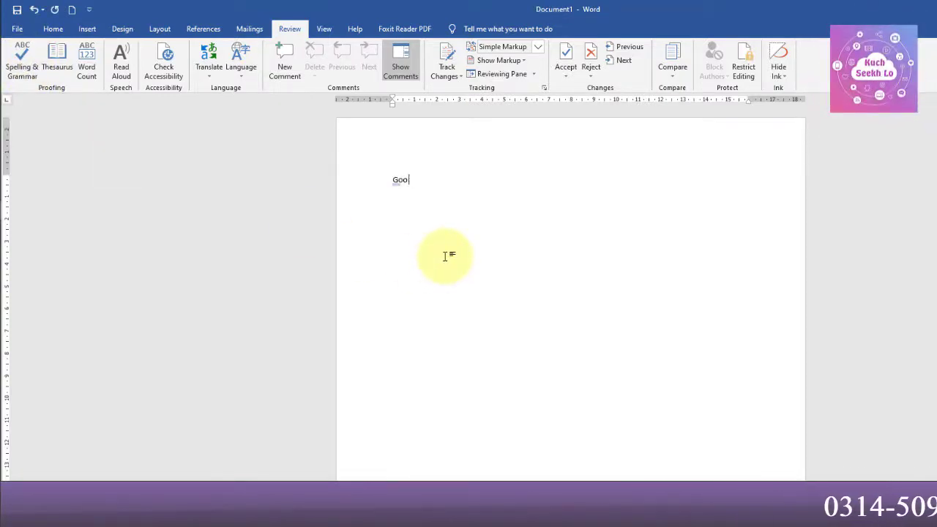
{"action": "type", "text": "od"}
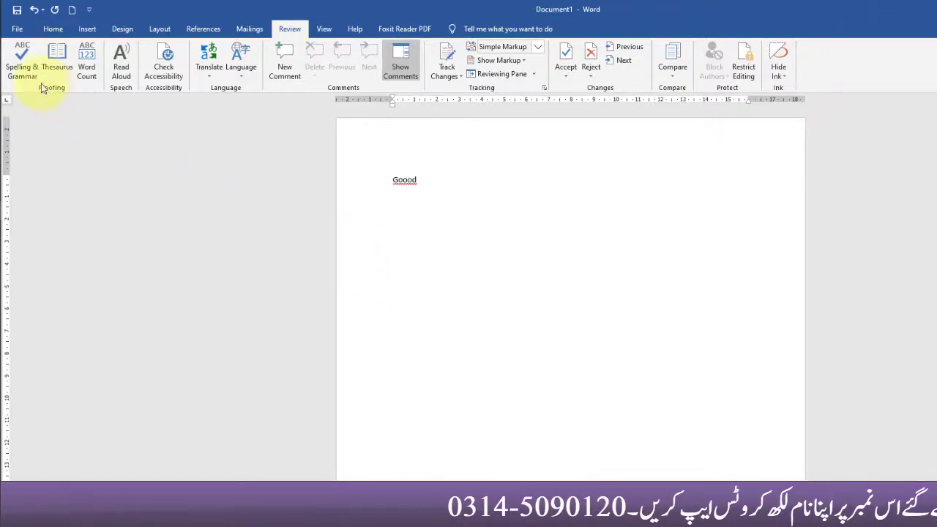
Step: Run the spelling and grammar check and replace "Goood" with the suggestion "Good"
{"action": "left_click", "coordinate": [22, 59]}
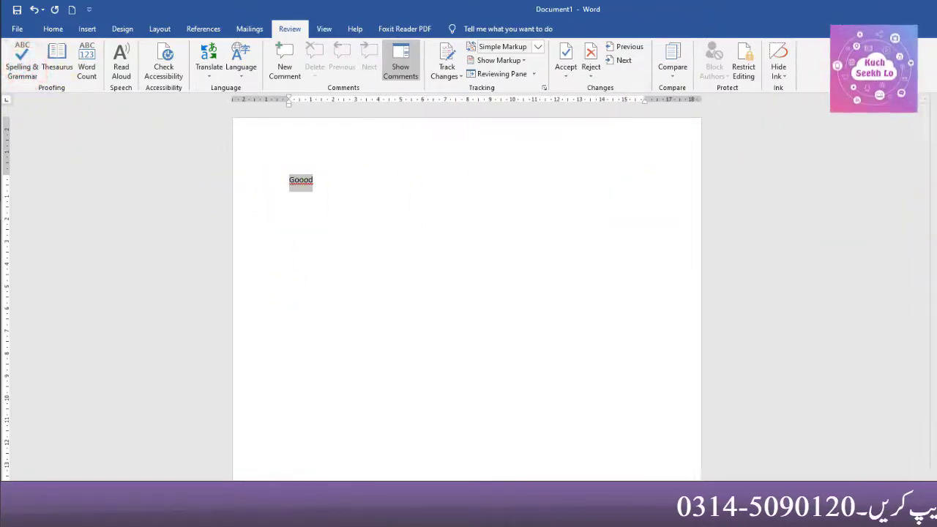
{"action": "left_click", "coordinate": [805, 220]}
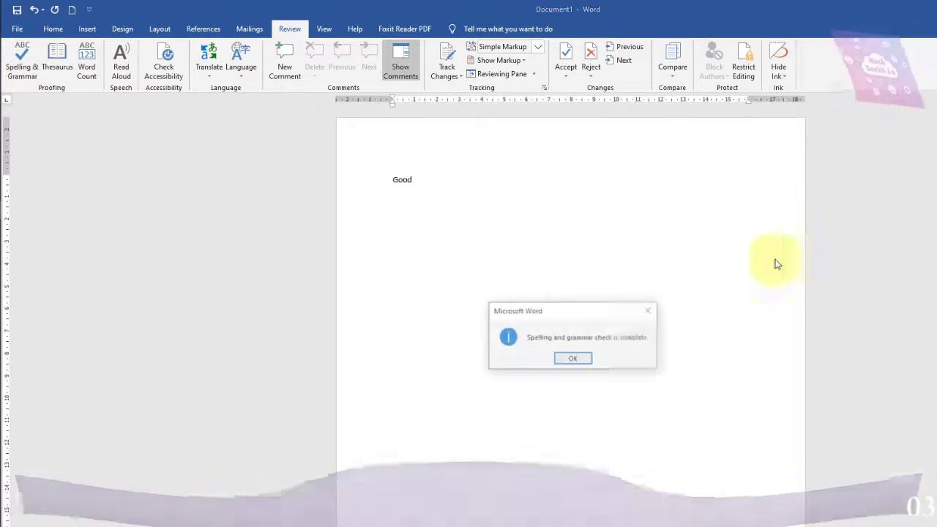
{"action": "left_click", "coordinate": [572, 361]}
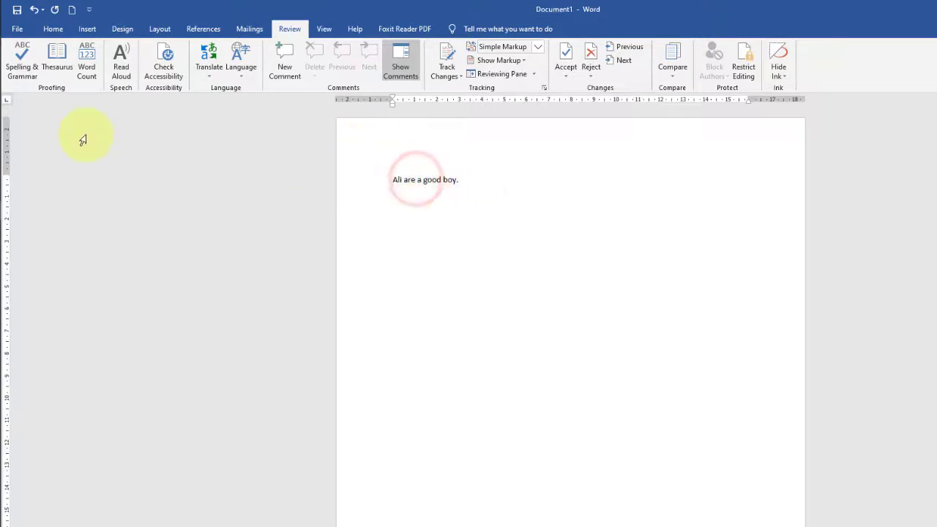
Step: Check the spelling and grammar of the sample sentence about a good boy
{"action": "left_click", "coordinate": [10, 66]}
{"action": "left_click", "coordinate": [573, 359]}
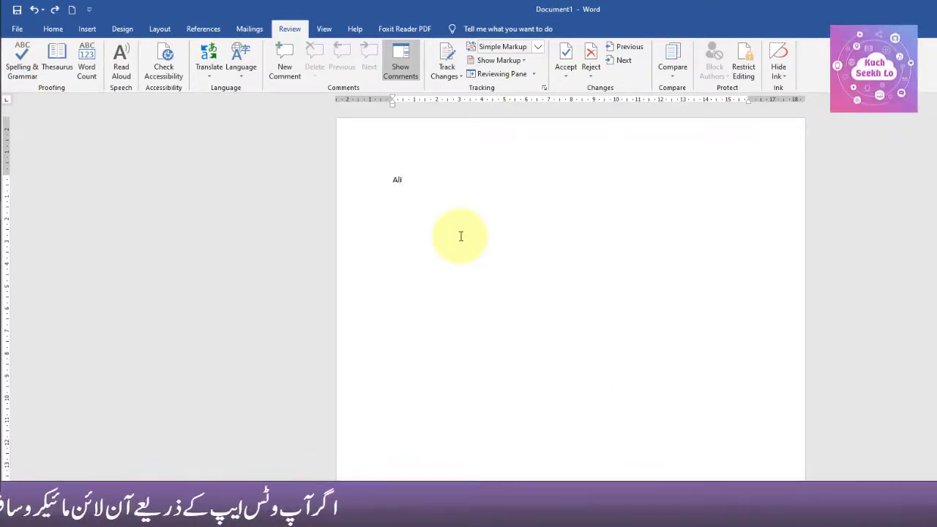
Step: Replace all the document text with "good" and look up its synonyms in the Thesaurus
{"action": "key", "text": "ctrl+a"}
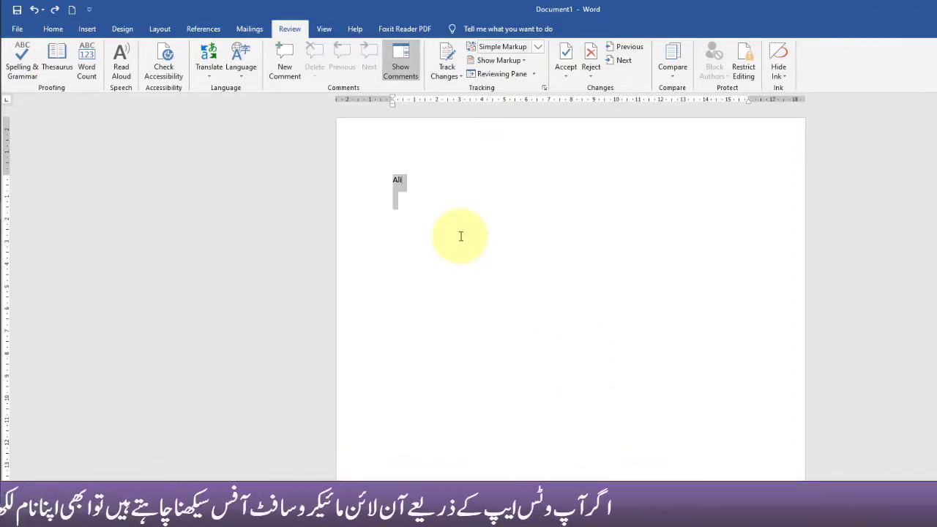
{"action": "type", "text": "goo"}
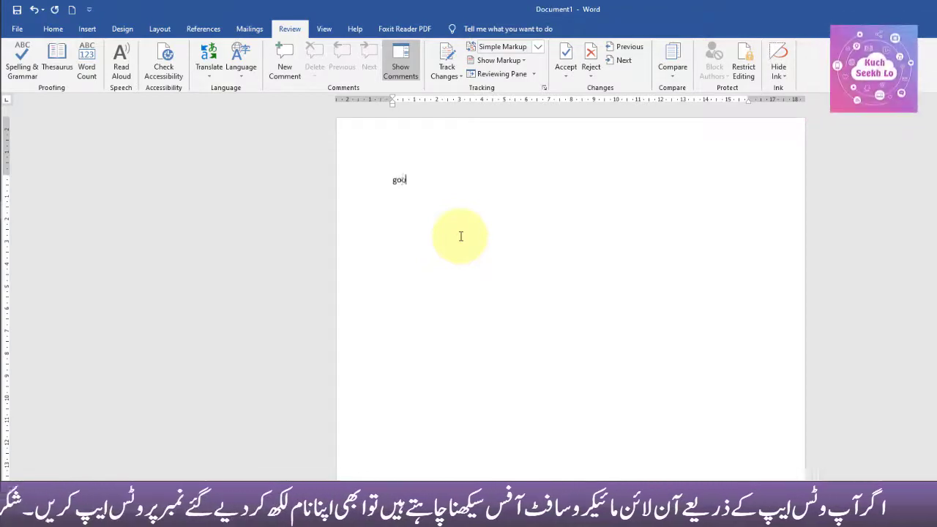
{"action": "type", "text": "d"}
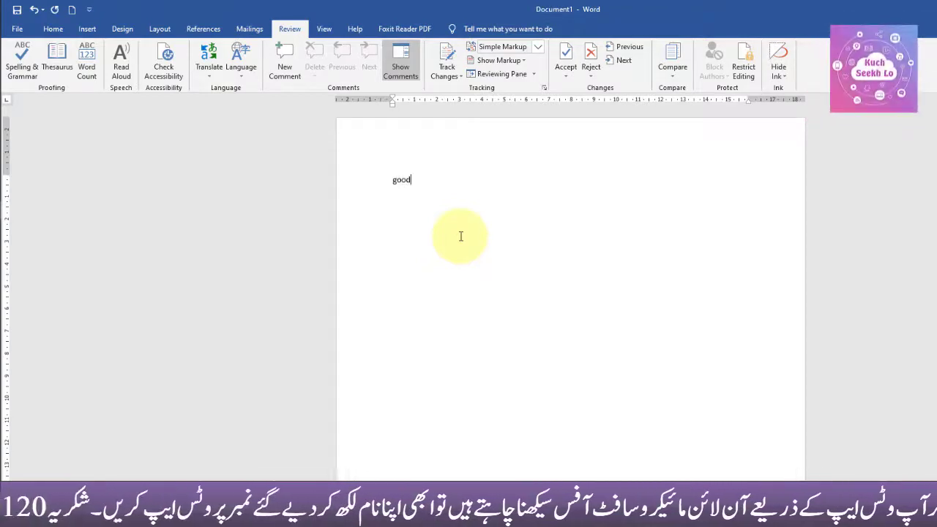
{"action": "left_click", "coordinate": [60, 69]}
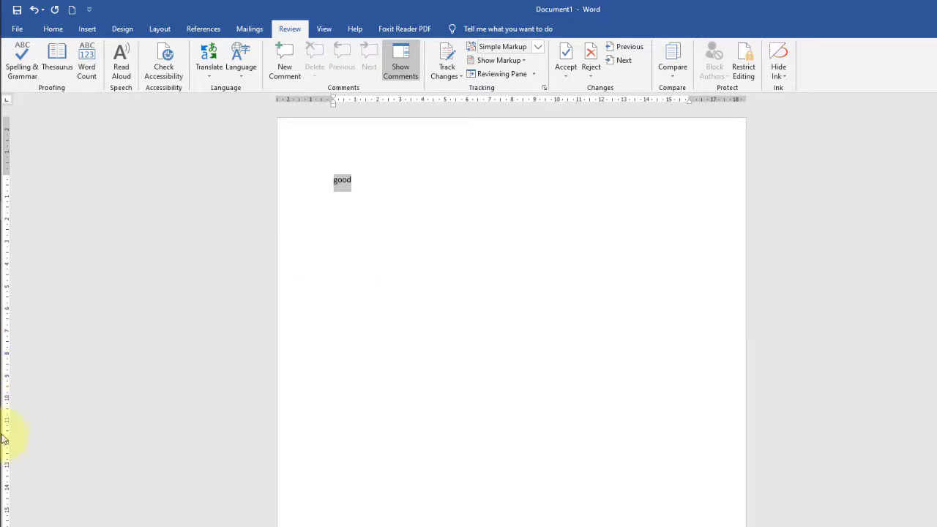
{"action": "left_click", "coordinate": [224, 165]}
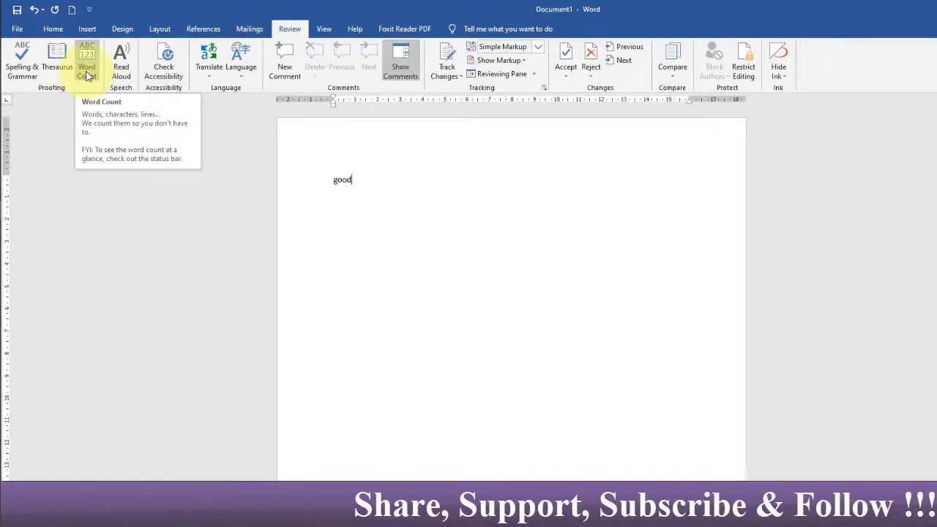
Step: View the word count statistics for the selected word "good"
{"action": "left_click", "coordinate": [413, 211]}
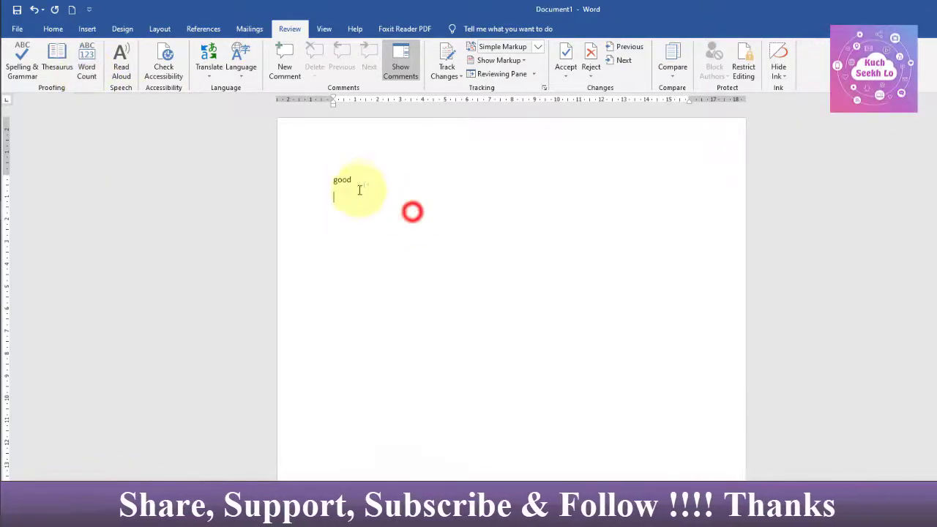
{"action": "left_click_drag", "start_coordinate": [381, 176], "coordinate": [292, 172]}
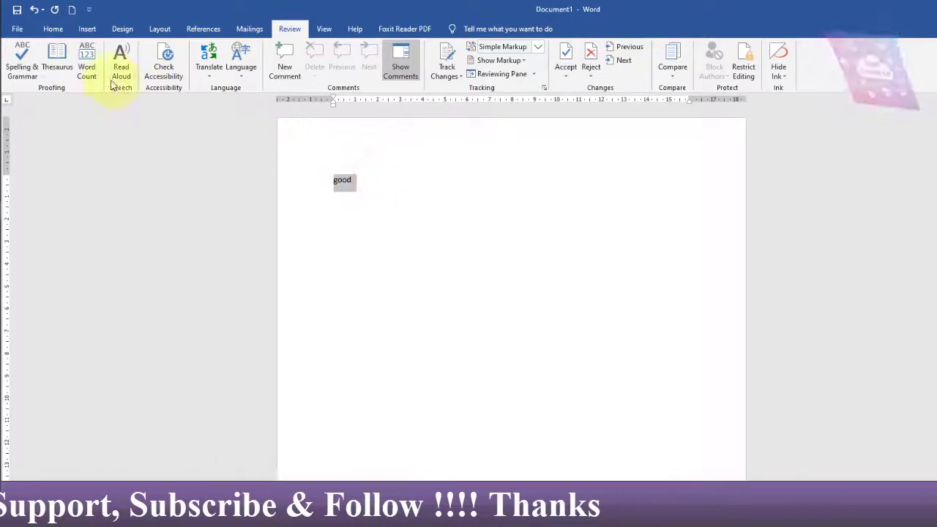
{"action": "left_click", "coordinate": [87, 66]}
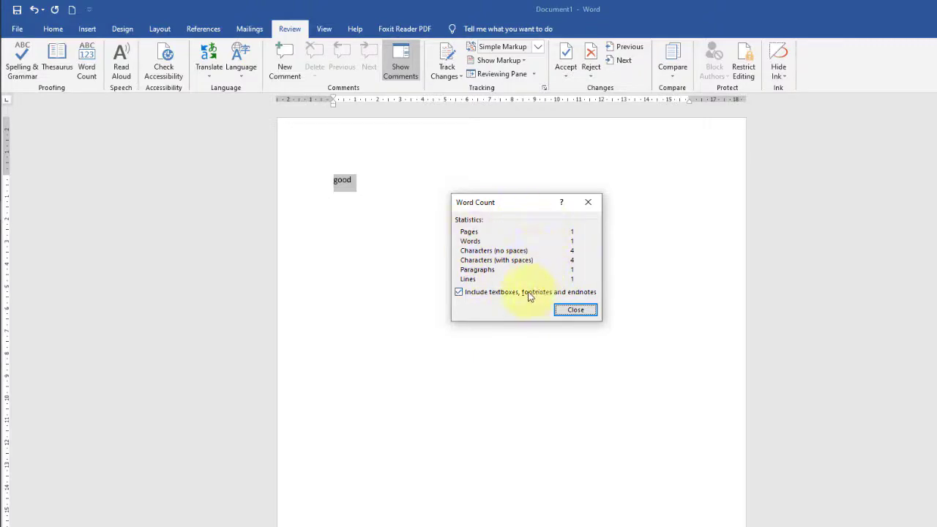
{"action": "left_click", "coordinate": [567, 308]}
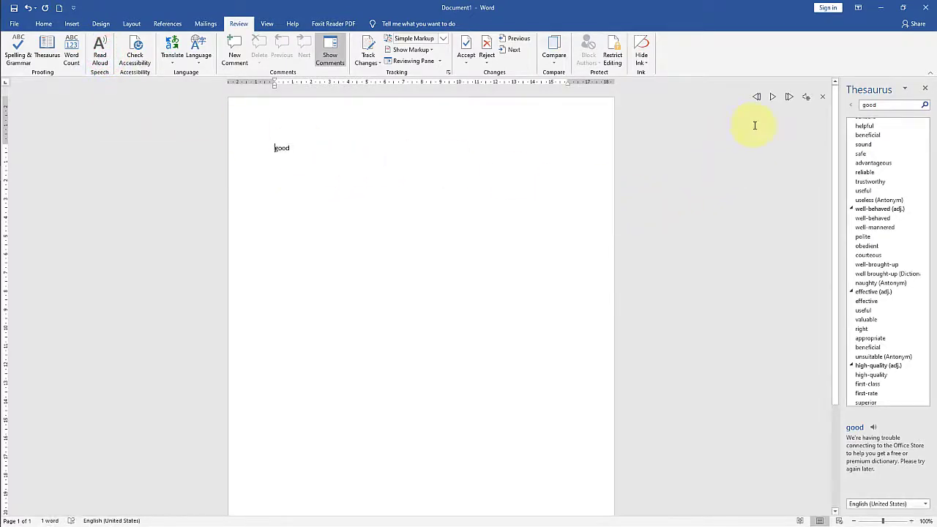
Step: Listen to the document with Read Aloud and inspect it with the accessibility checker
{"action": "left_click", "coordinate": [772, 96]}
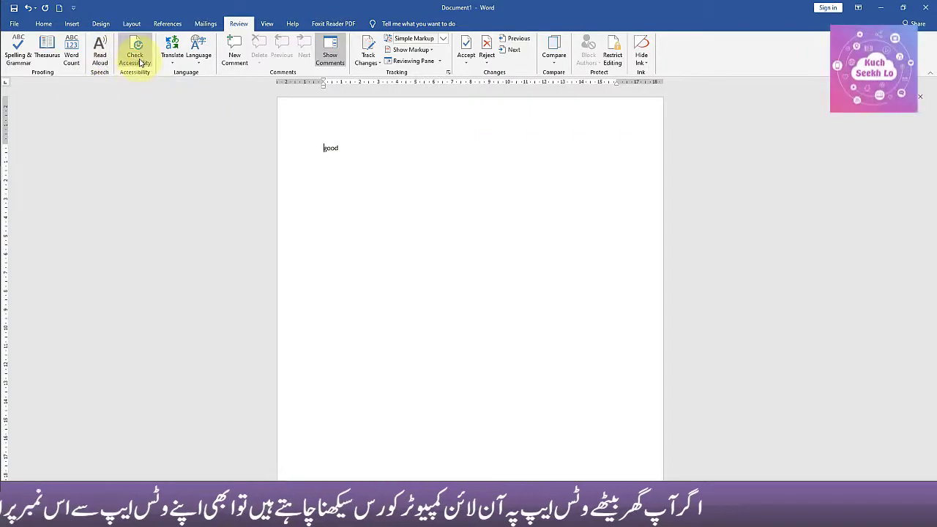
{"action": "left_click", "coordinate": [138, 61]}
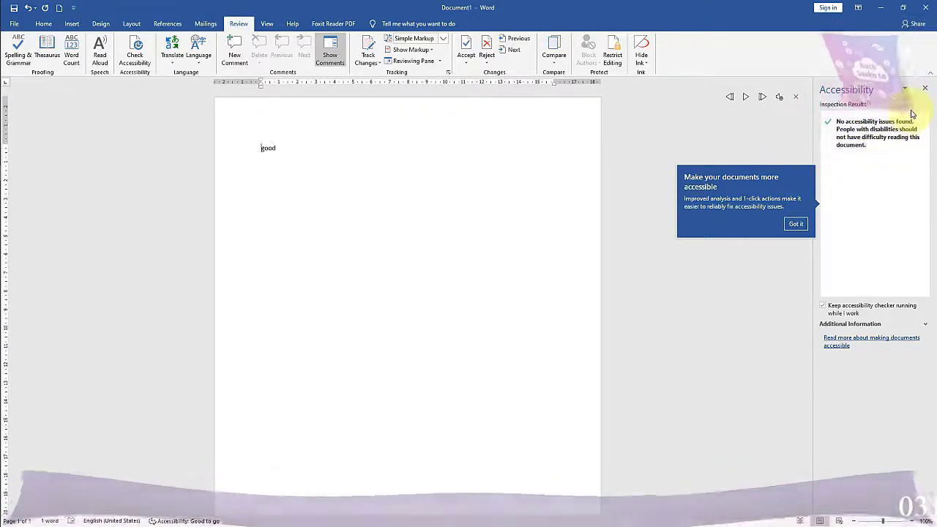
{"action": "left_click", "coordinate": [924, 89]}
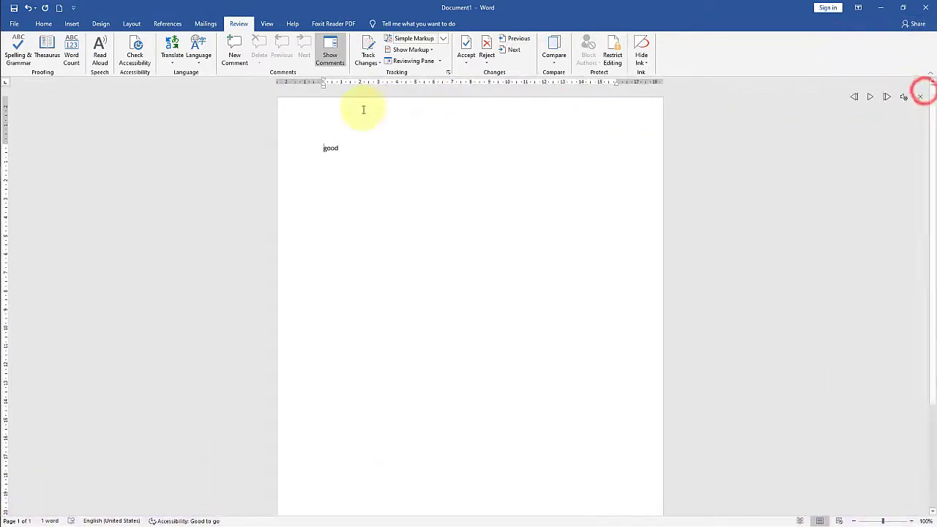
Step: Try to translate the word "good" with Translate Selection, then dismiss the translator
{"action": "left_click", "coordinate": [173, 64]}
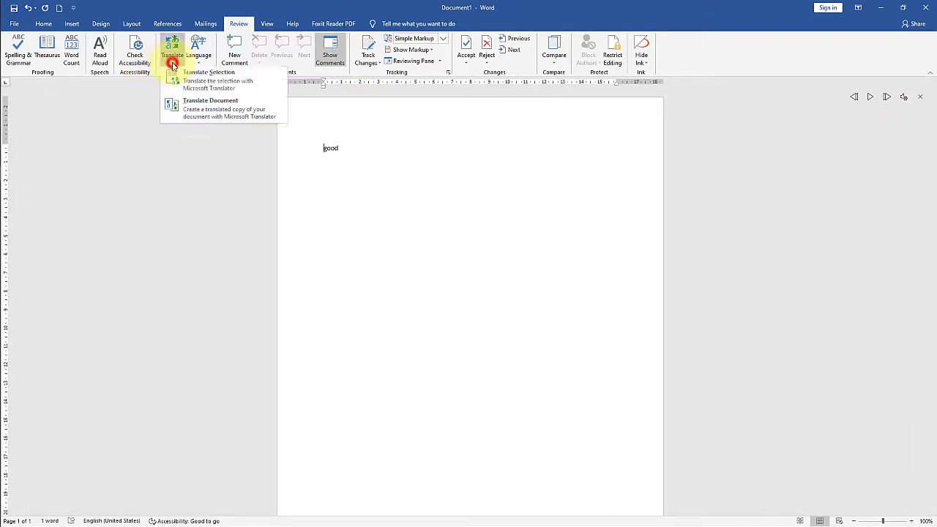
{"action": "left_click", "coordinate": [218, 86]}
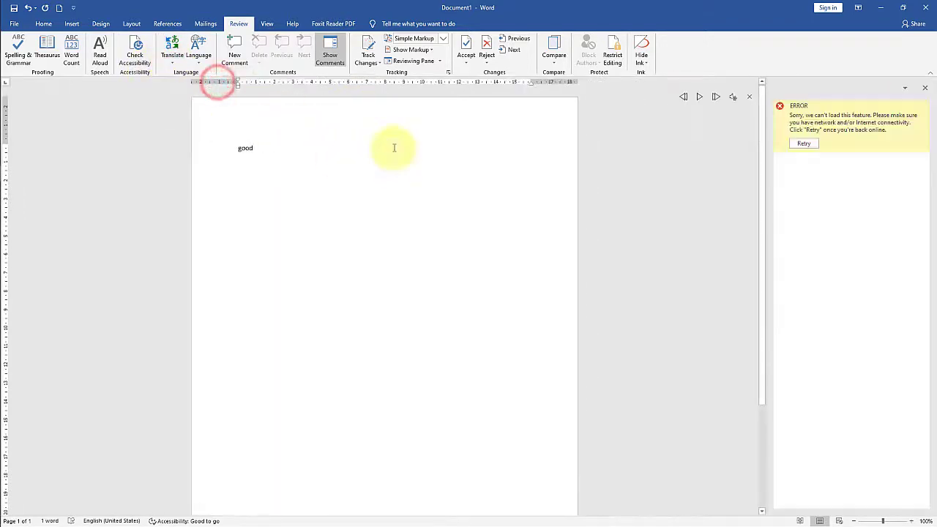
{"action": "left_click", "coordinate": [924, 90]}
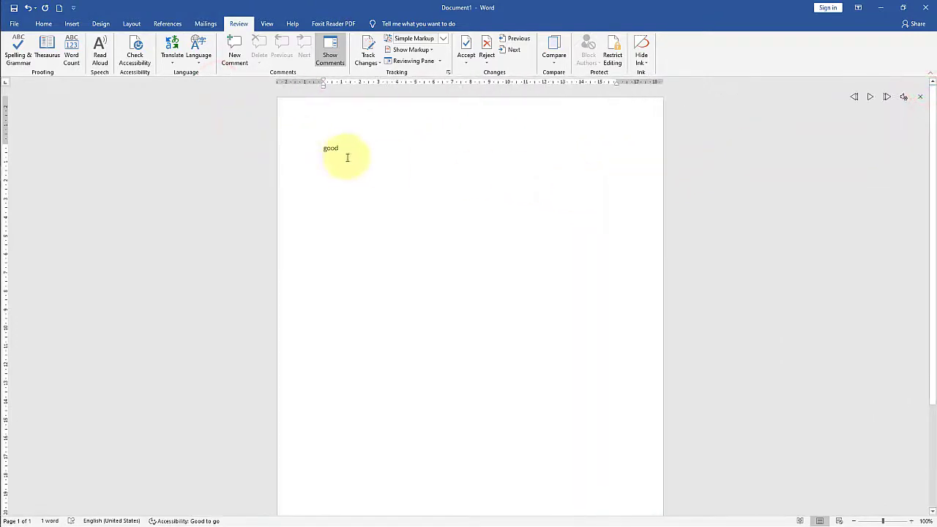
Step: With "good" selected, examine the Office language preferences, highlight English among the display languages, and cancel without saving
{"action": "double_click", "coordinate": [335, 150]}
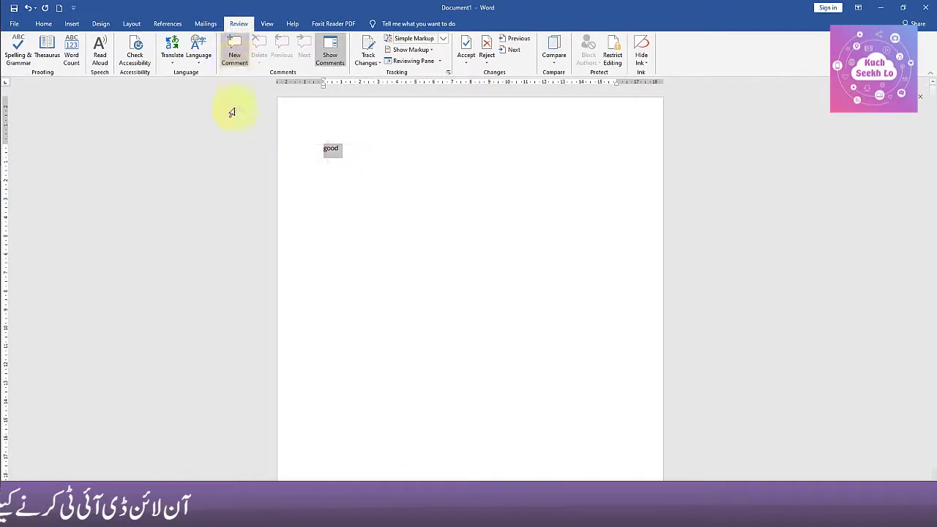
{"action": "left_click", "coordinate": [199, 60]}
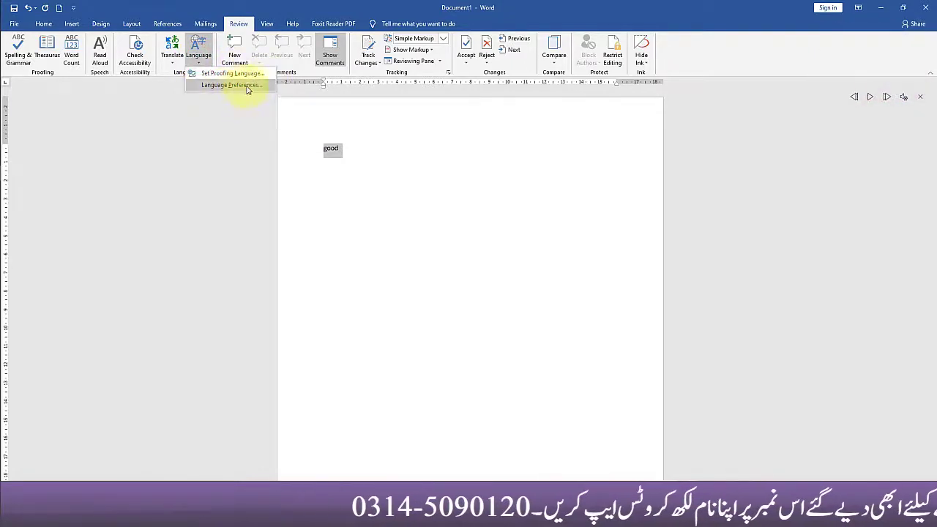
{"action": "left_click", "coordinate": [247, 86]}
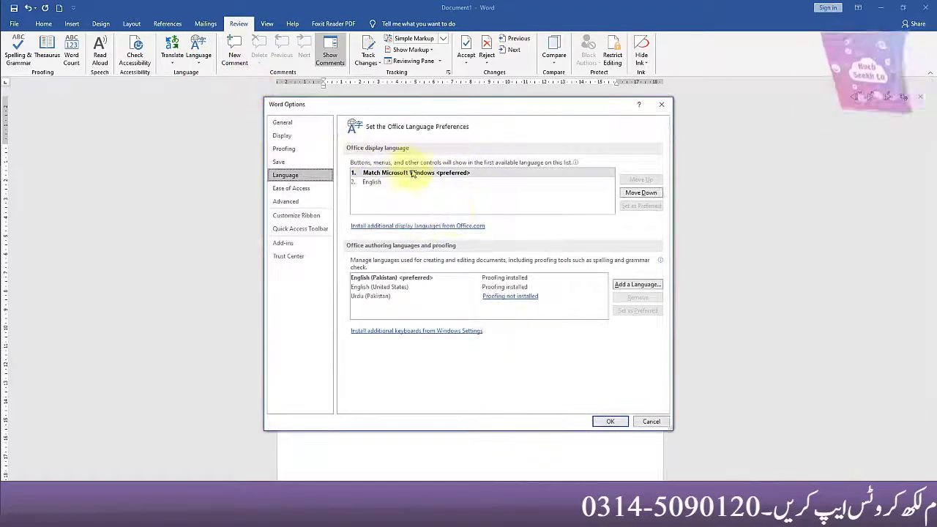
{"action": "left_click", "coordinate": [378, 184]}
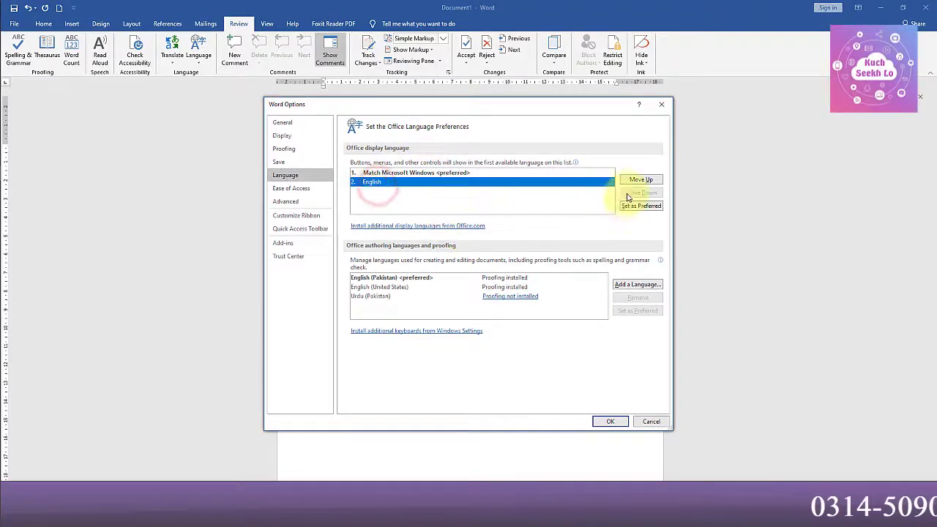
{"action": "left_click", "coordinate": [648, 420]}
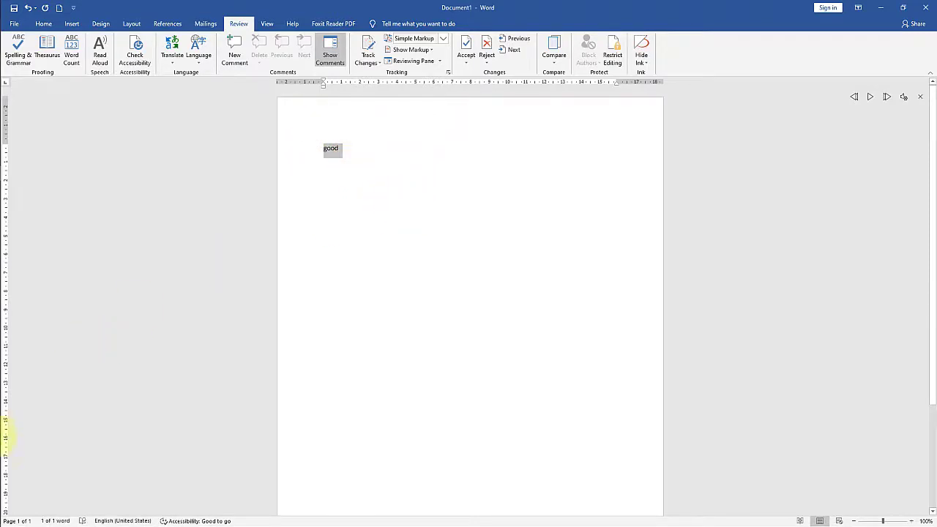
Step: Switch the keyboard input language to Urdu (Pakistan) and replace "good" with "پاکستان"
{"action": "right_click", "coordinate": [16, 447]}
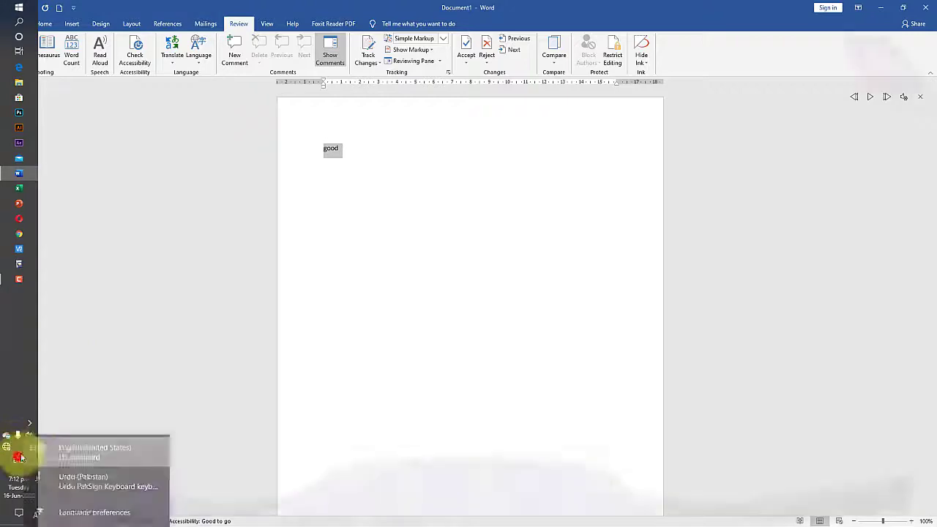
{"action": "left_click", "coordinate": [109, 479]}
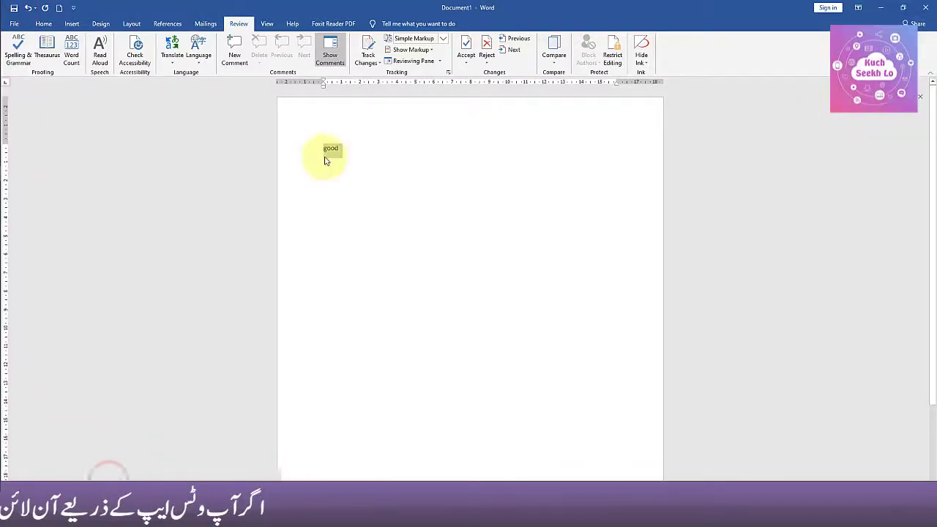
{"action": "type", "text": "پاکستان"}
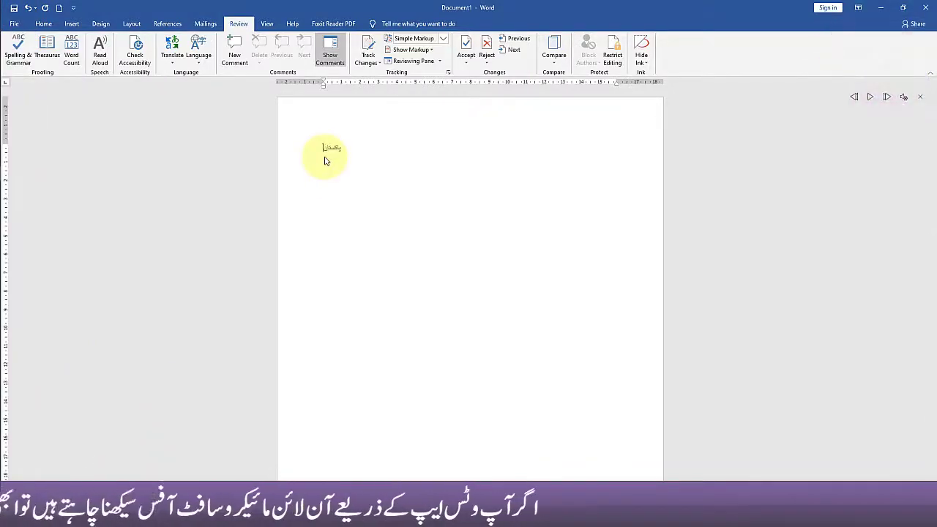
Step: Format the word "پاکستان" in the Jameel Noor font at size 20, and return to the review tools
{"action": "key", "text": "alt+shift"}
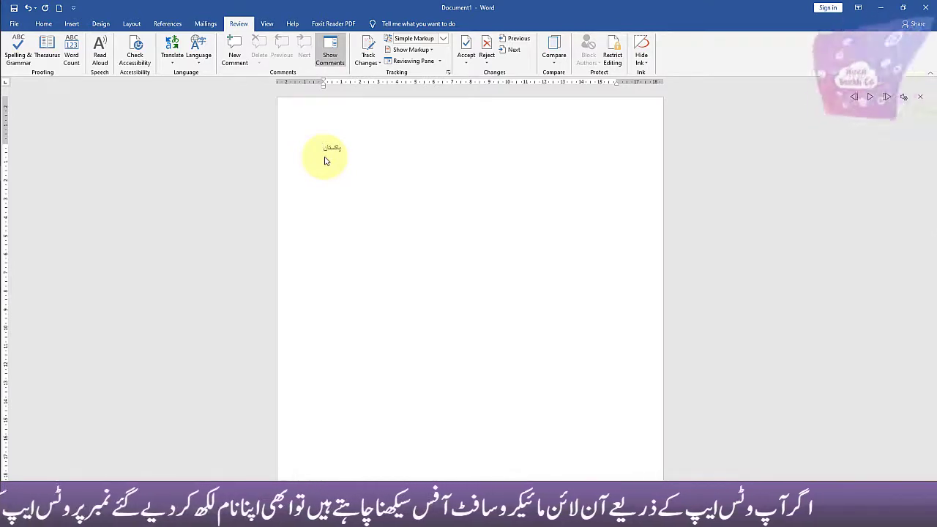
{"action": "left_click", "coordinate": [327, 162]}
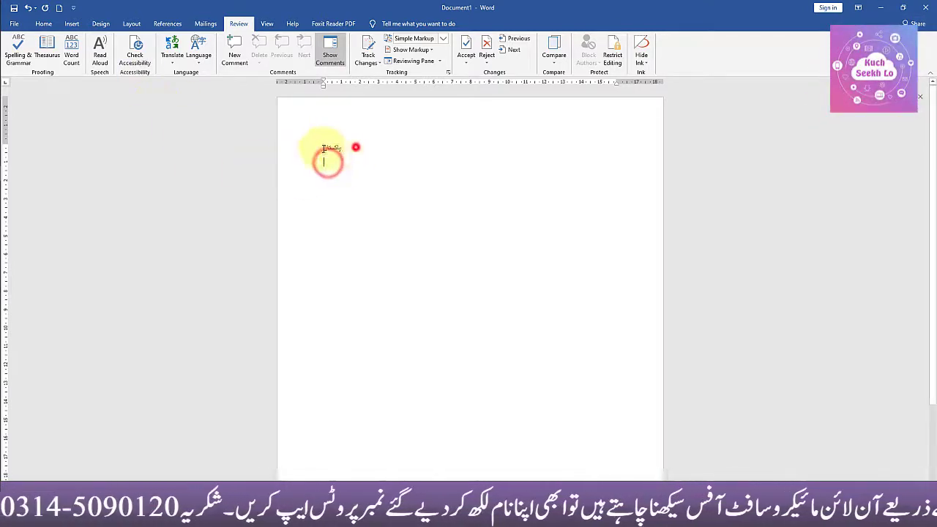
{"action": "left_click_drag", "start_coordinate": [317, 147], "coordinate": [344, 148]}
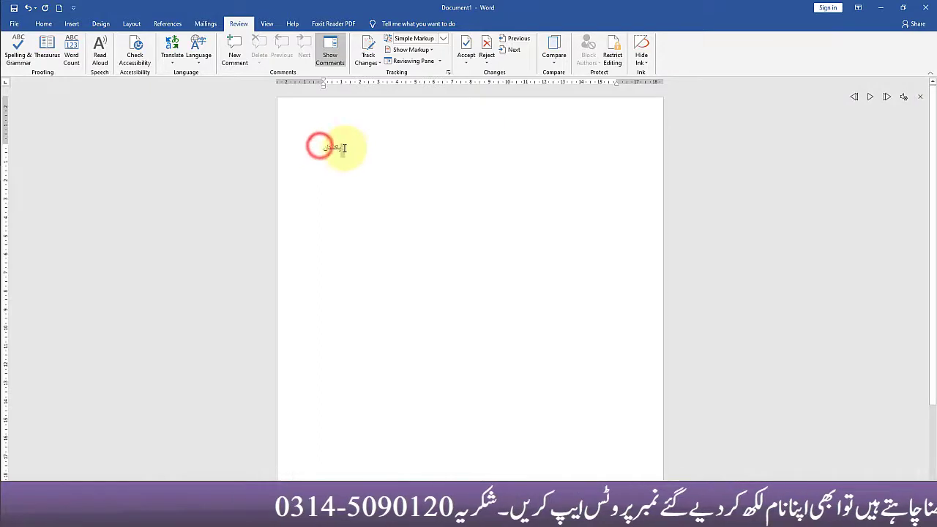
{"action": "left_click", "coordinate": [43, 23]}
{"action": "type", "text": "Jameel Noor"}
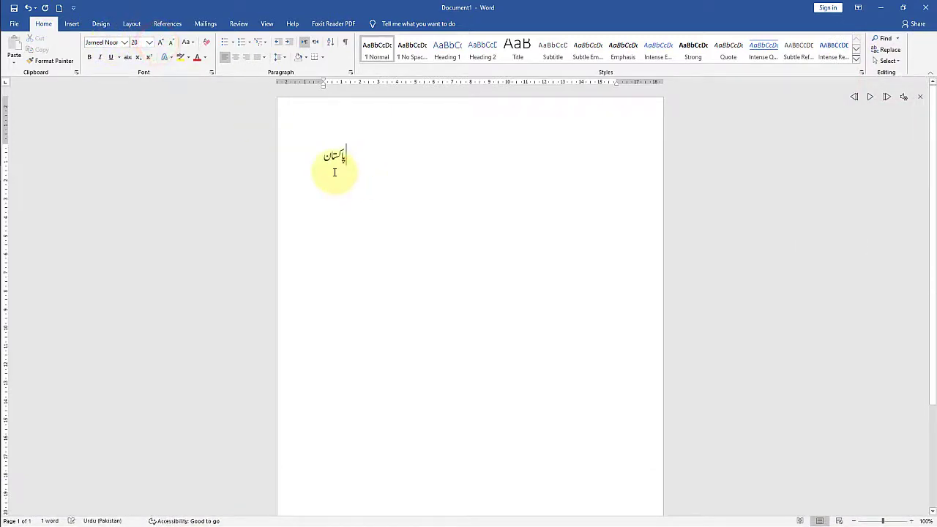
{"action": "left_click", "coordinate": [236, 24]}
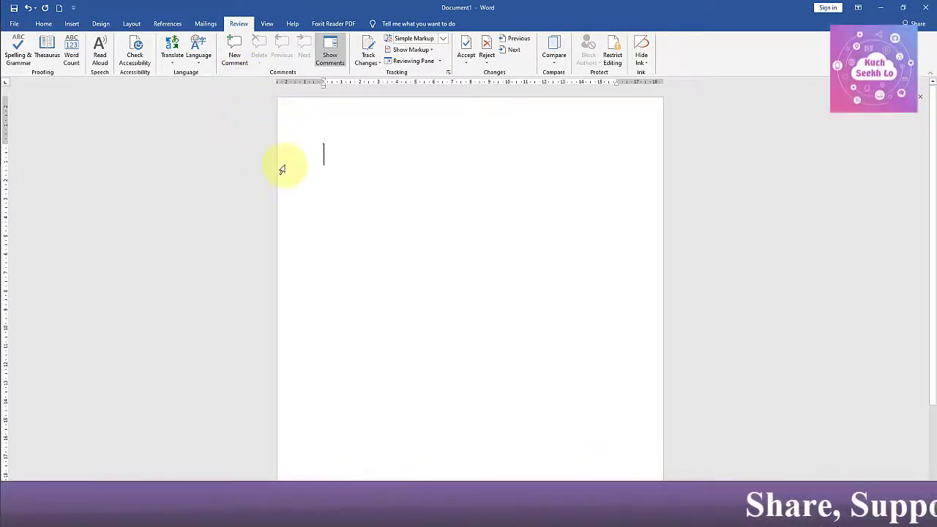
Step: Replace the document's content with generated sample paragraphs using the =rand() formula
{"action": "type", "text": "Dkfsdjf sdkfjsd"}
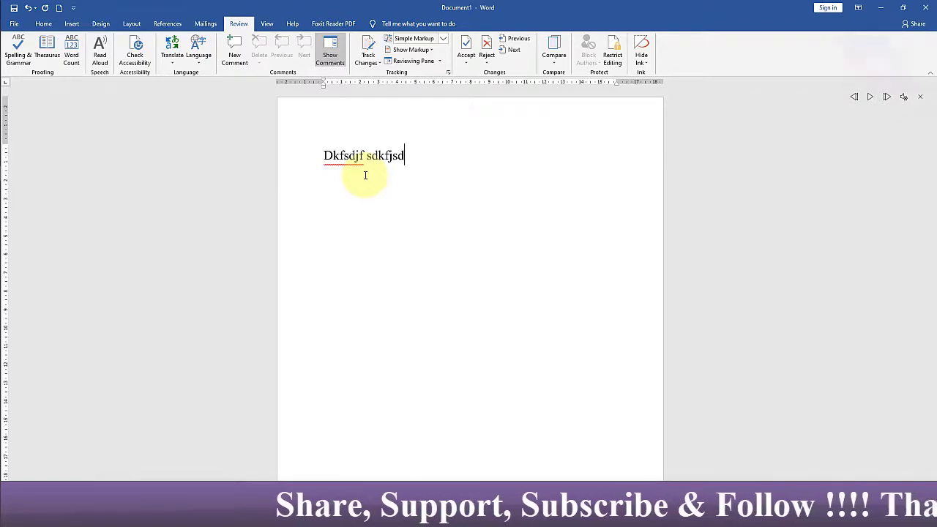
{"action": "key", "text": "ctrl+a"}
{"action": "type", "text": "=rand()"}
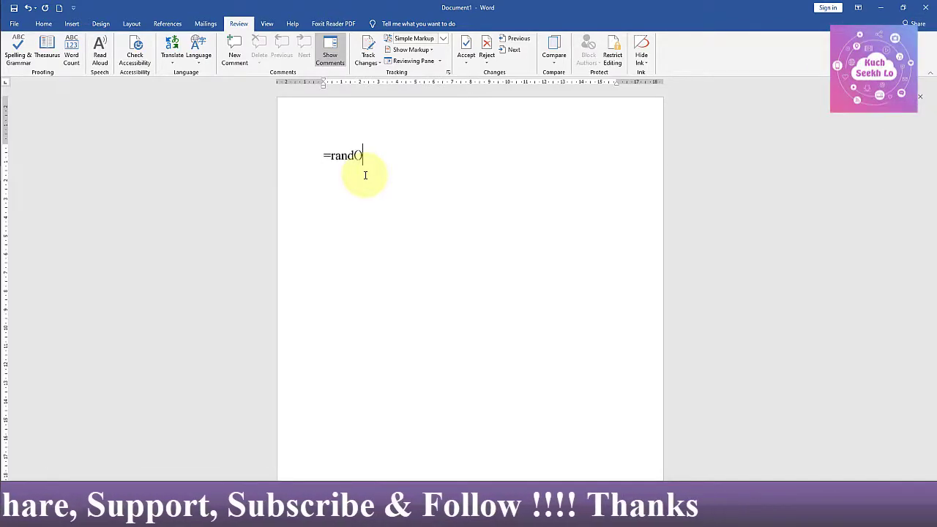
{"action": "key", "text": "Return"}
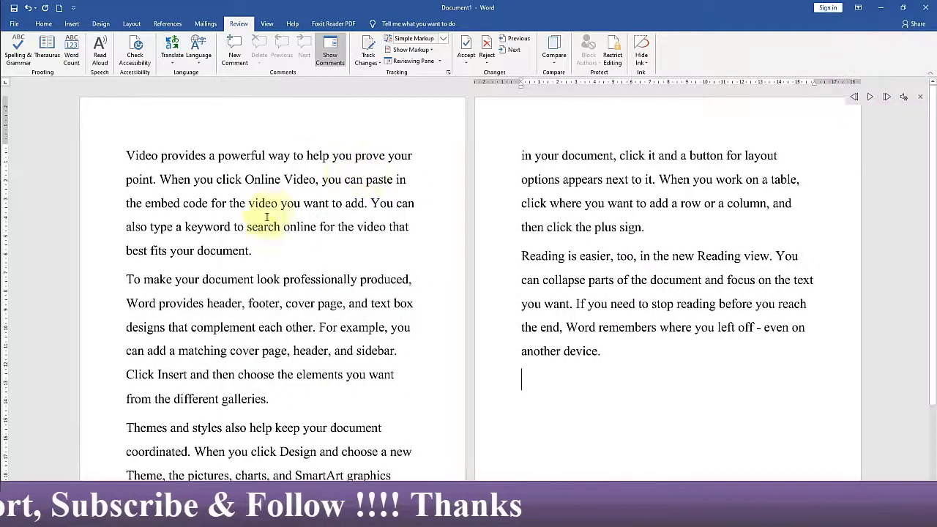
Step: Add a comment with filler text on the word "document" at the end of the first paragraph
{"action": "left_click", "coordinate": [269, 250]}
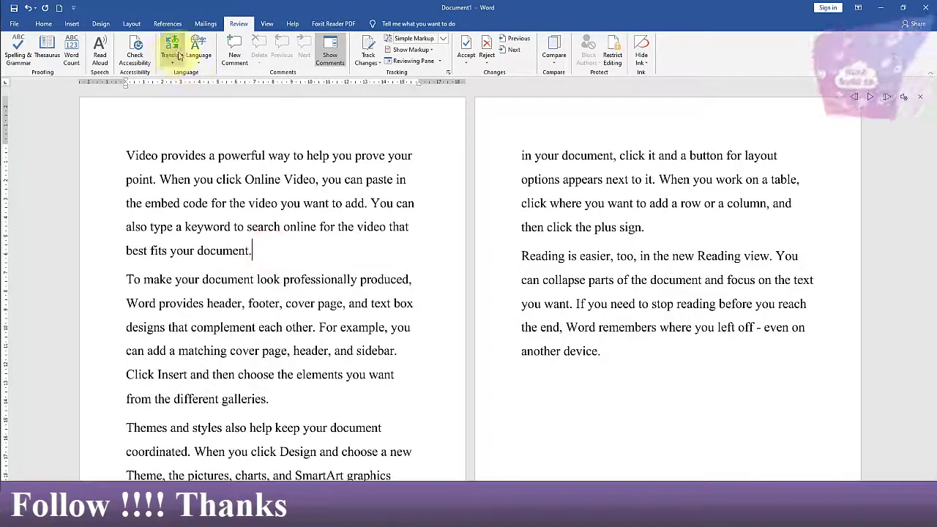
{"action": "left_click", "coordinate": [234, 54]}
{"action": "type", "text": "de"}
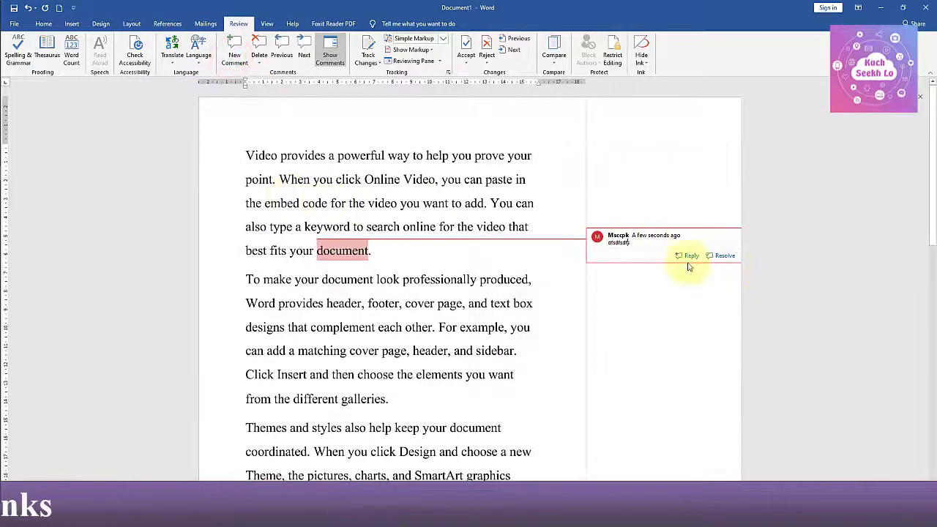
{"action": "type", "text": "sd sdfsdfsd"}
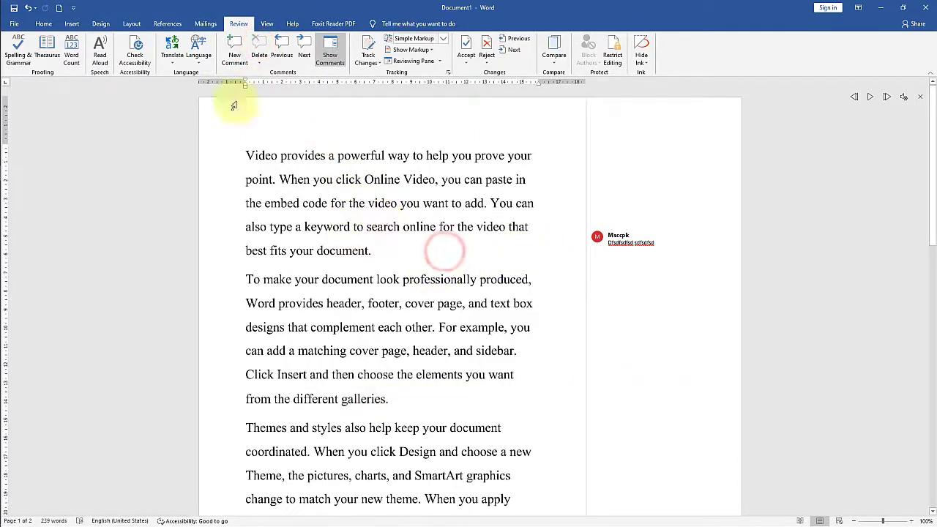
Step: Go to the next comment, and toggle the display of comments off and back on
{"action": "left_click", "coordinate": [305, 49]}
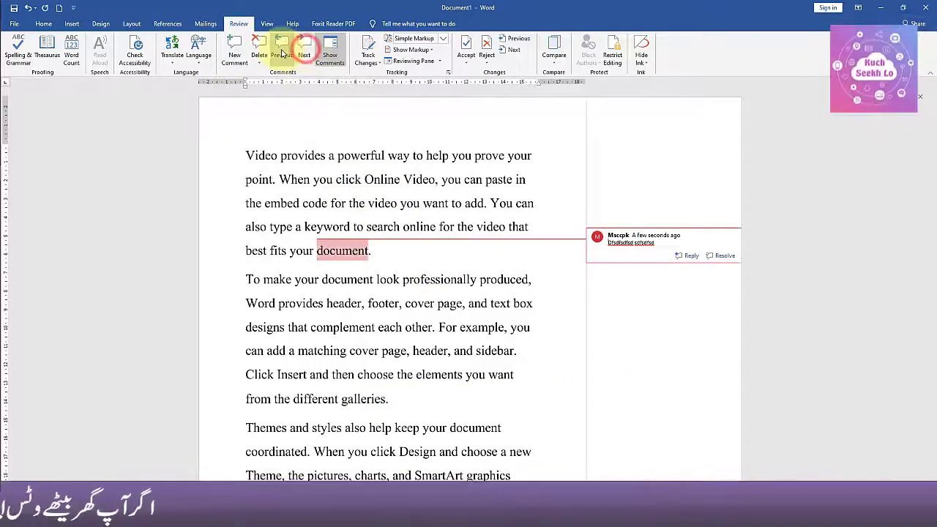
{"action": "left_click", "coordinate": [326, 50]}
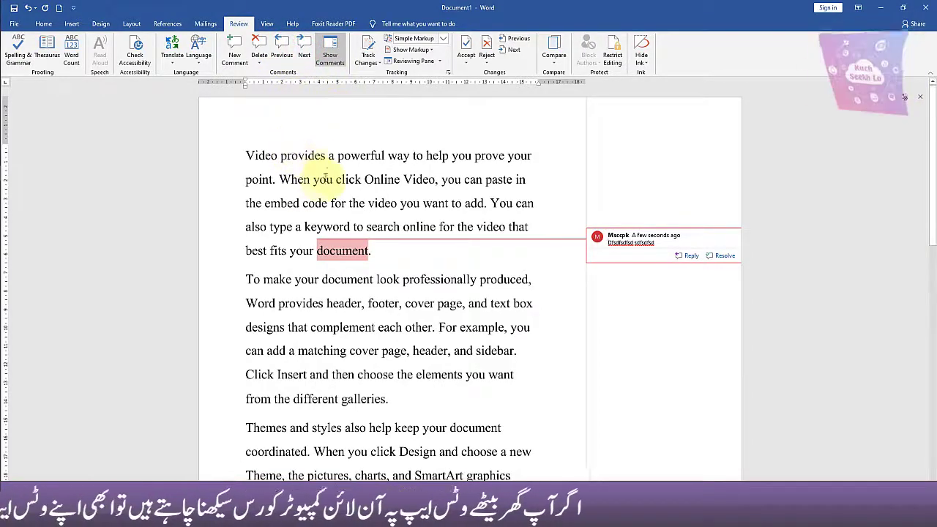
{"action": "left_click", "coordinate": [329, 58]}
{"action": "left_click", "coordinate": [328, 60]}
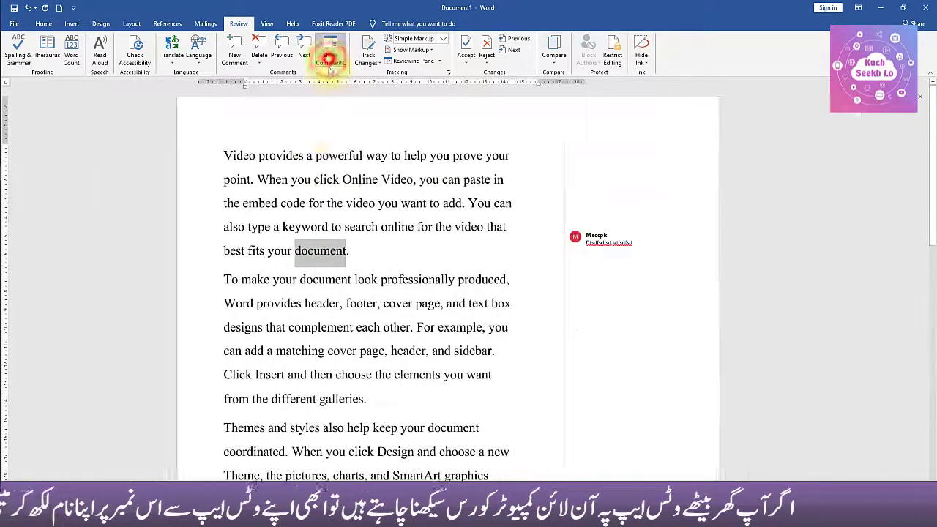
Step: Turn on Track Changes and replace the first paragraph's text from "When you click Online Video" onward with "Fgdfgdfg" and a new line
{"action": "left_click", "coordinate": [373, 47]}
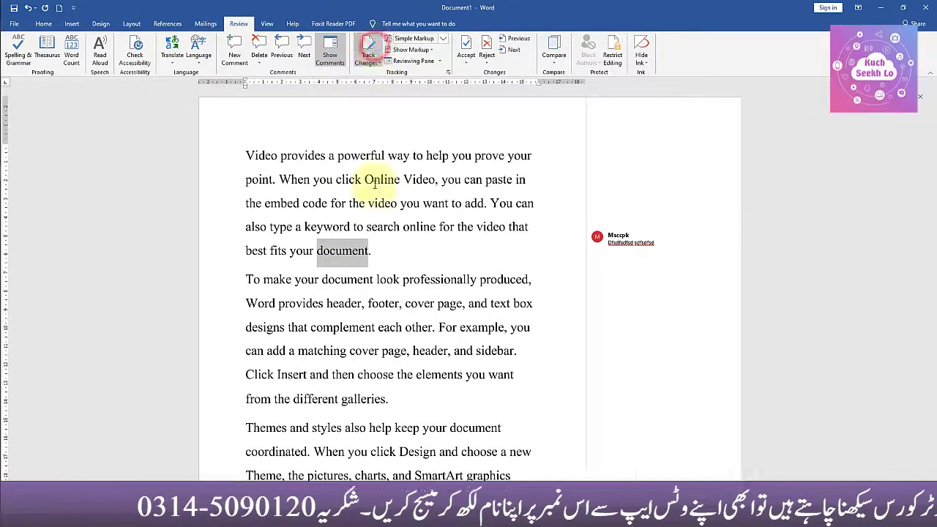
{"action": "left_click_drag", "start_coordinate": [382, 254], "coordinate": [280, 179]}
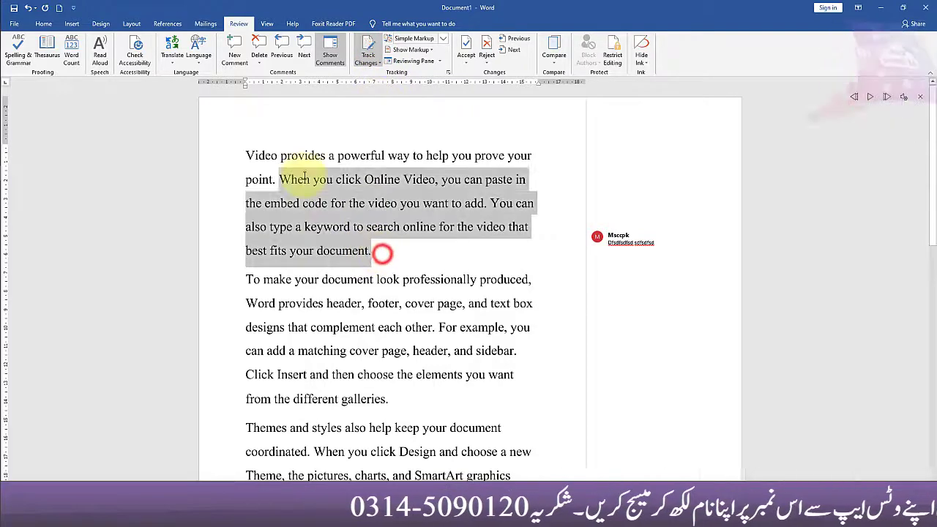
{"action": "key", "text": "Delete"}
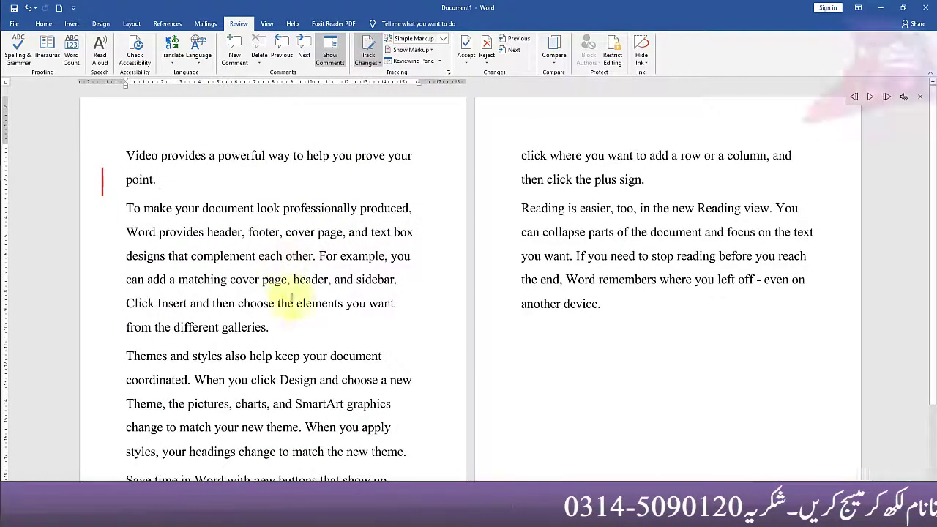
{"action": "type", "text": "fgdf"}
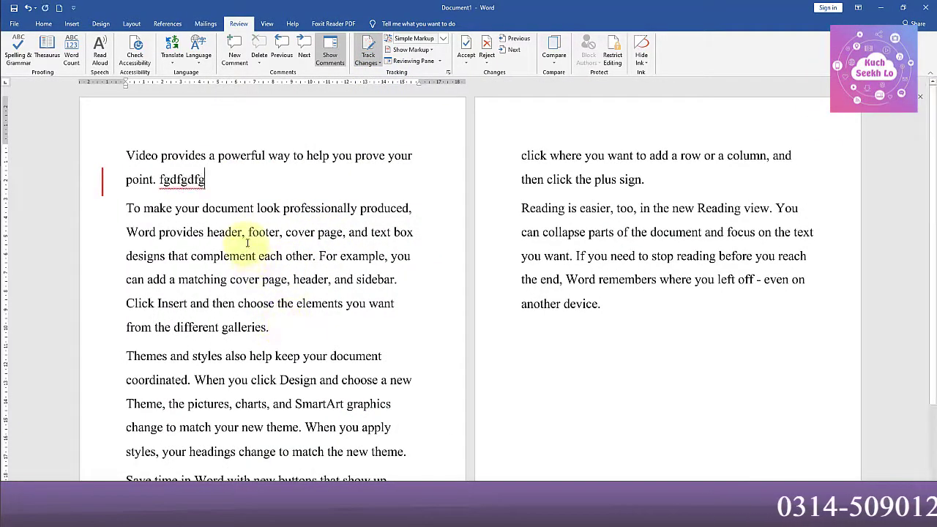
{"action": "type", "text": "gdfg"}
{"action": "key", "text": "Return"}
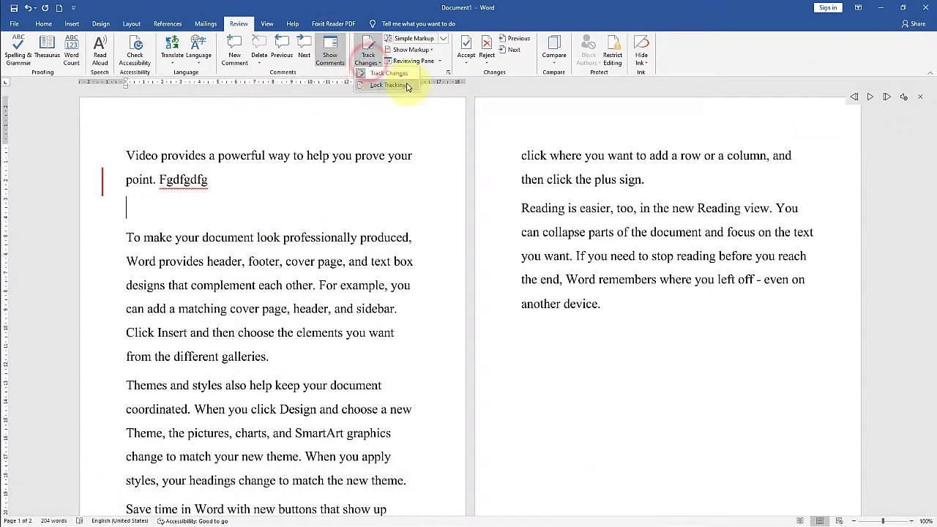
Step: Switch the markup view through All Markup, No Markup and Original, and return it to All Markup
{"action": "left_click", "coordinate": [423, 59]}
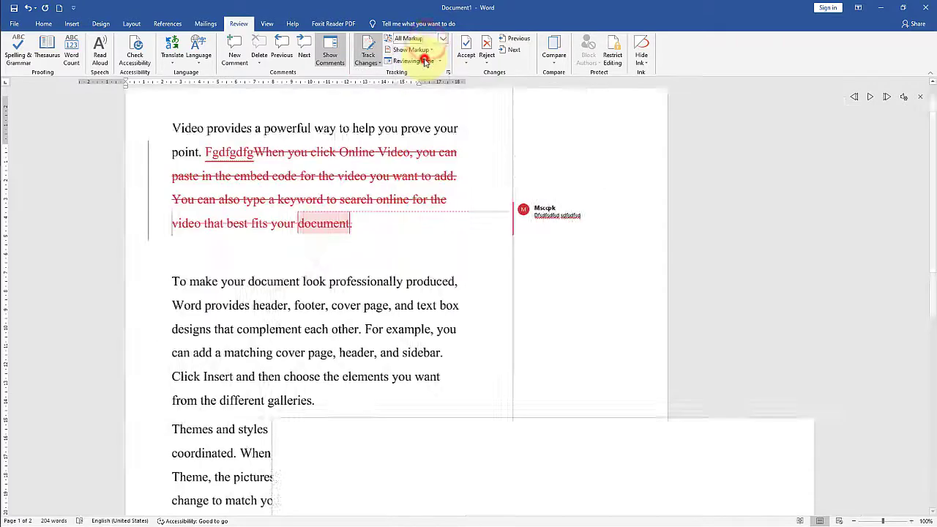
{"action": "left_click", "coordinate": [430, 69]}
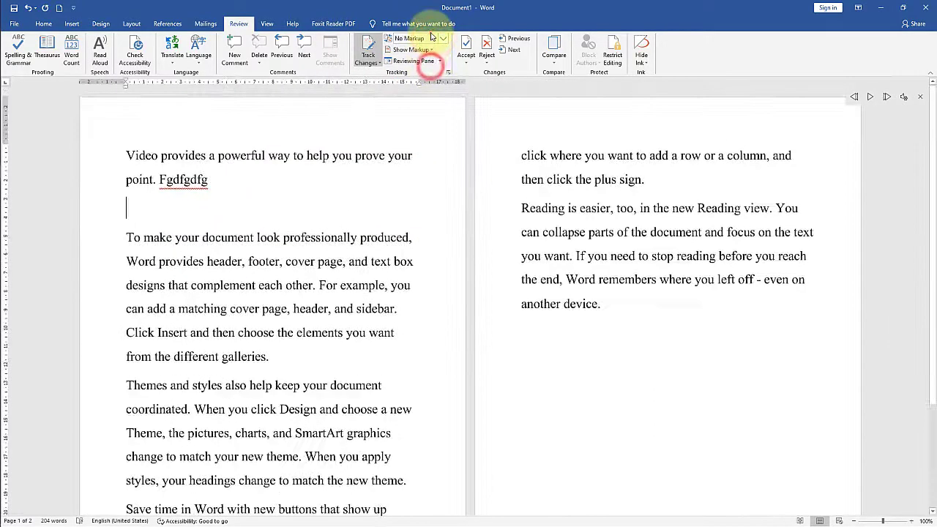
{"action": "left_click", "coordinate": [430, 76]}
{"action": "left_click", "coordinate": [442, 38]}
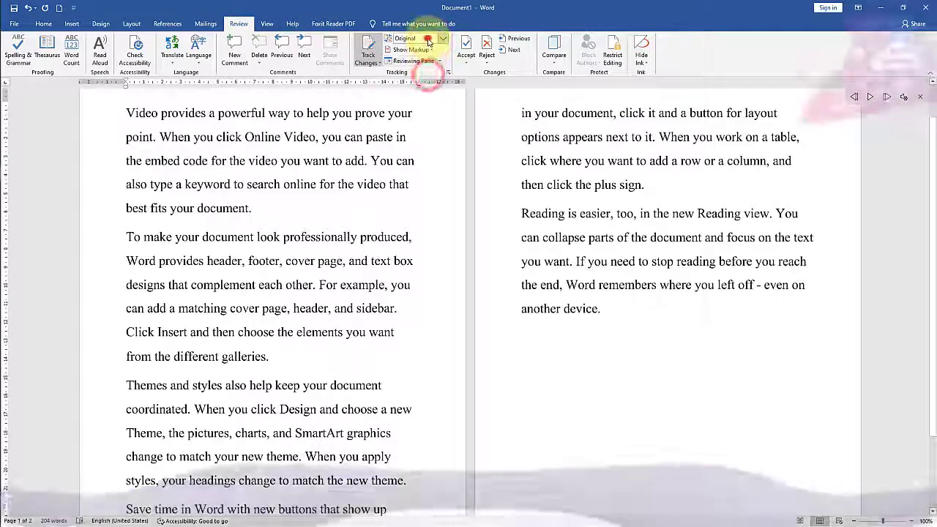
{"action": "left_click", "coordinate": [413, 59]}
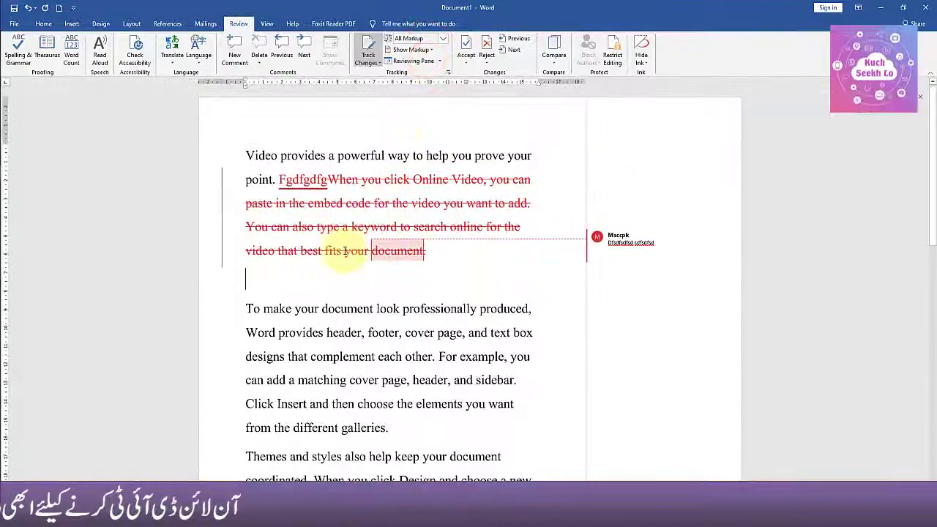
Step: Toggle comments off and back on among the markup types shown in the document
{"action": "left_click", "coordinate": [420, 51]}
{"action": "left_click", "coordinate": [429, 64]}
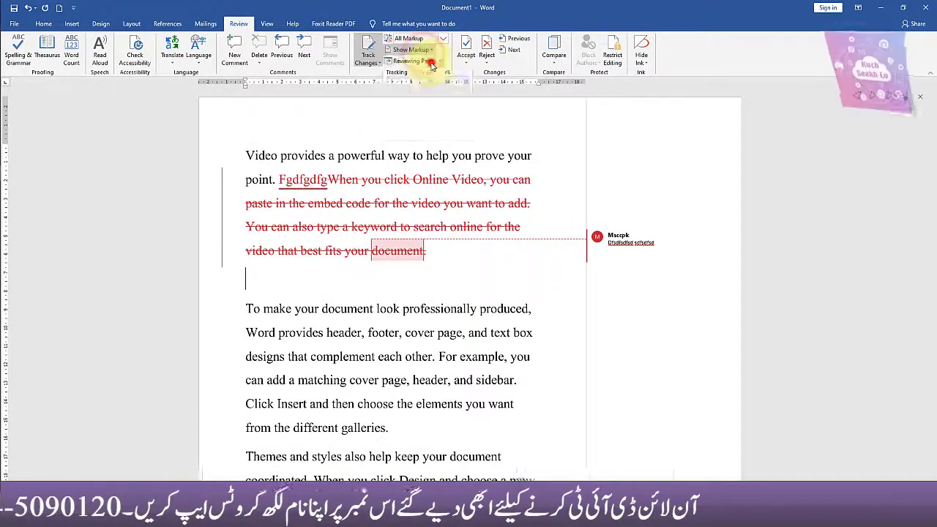
{"action": "left_click", "coordinate": [424, 50]}
{"action": "left_click", "coordinate": [421, 61]}
{"action": "left_click", "coordinate": [425, 50]}
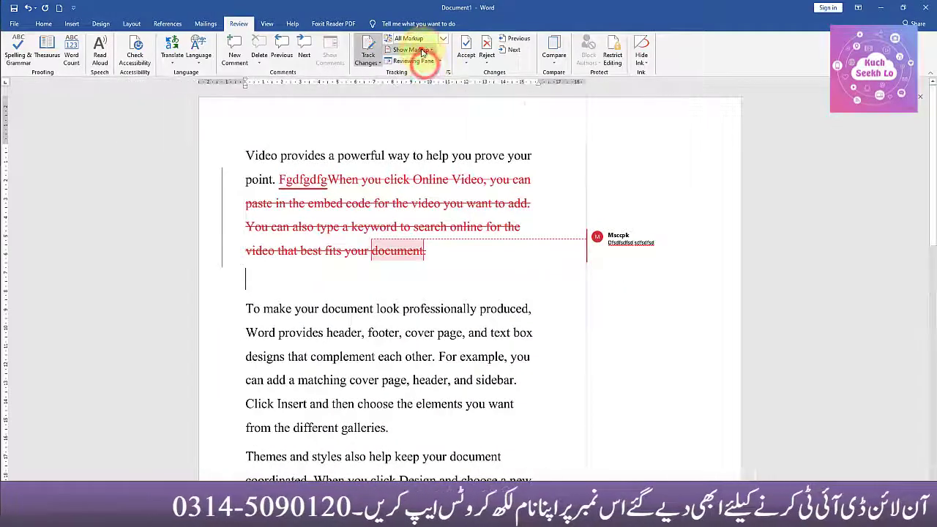
{"action": "left_click", "coordinate": [424, 50]}
Step: Examine the inserted and deleted text in the Reviewing Pane's revisions list, and close the pane
{"action": "left_click", "coordinate": [413, 61]}
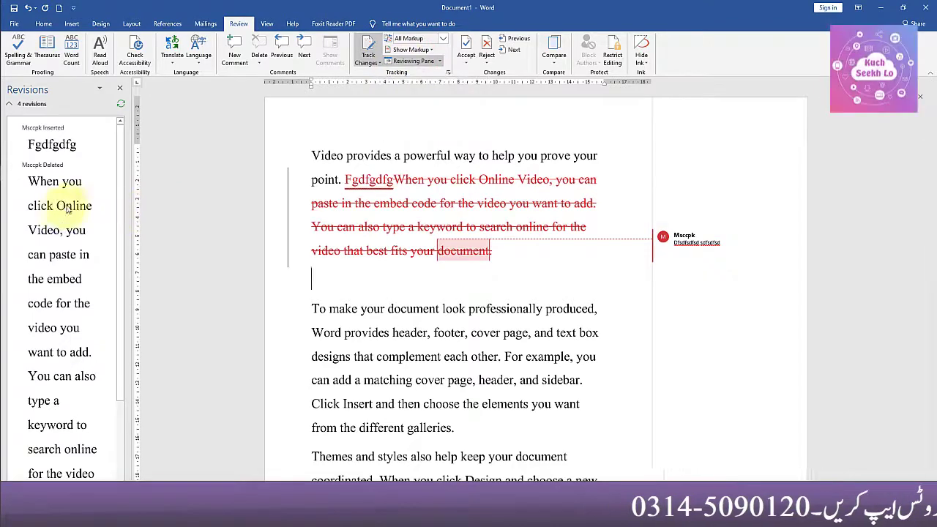
{"action": "scroll", "coordinate": [76, 258], "scroll_direction": "down", "scroll_amount": 5}
{"action": "scroll", "coordinate": [73, 220], "scroll_direction": "up", "scroll_amount": 3}
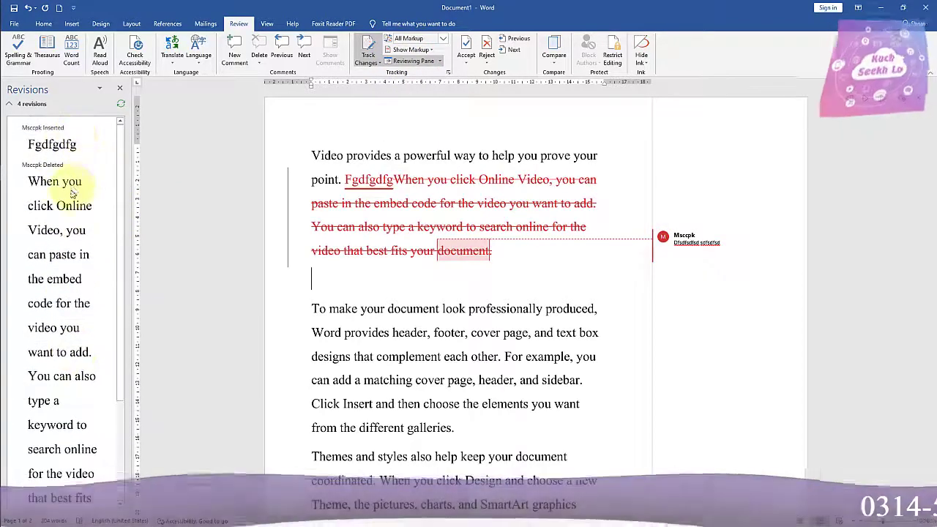
{"action": "scroll", "coordinate": [76, 234], "scroll_direction": "down", "scroll_amount": 4}
{"action": "scroll", "coordinate": [75, 223], "scroll_direction": "up", "scroll_amount": 3}
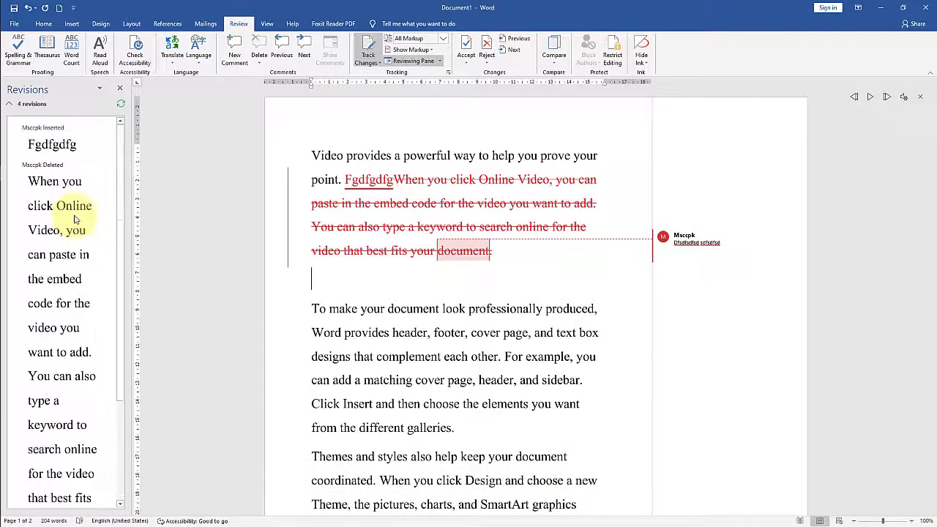
{"action": "left_click", "coordinate": [119, 89]}
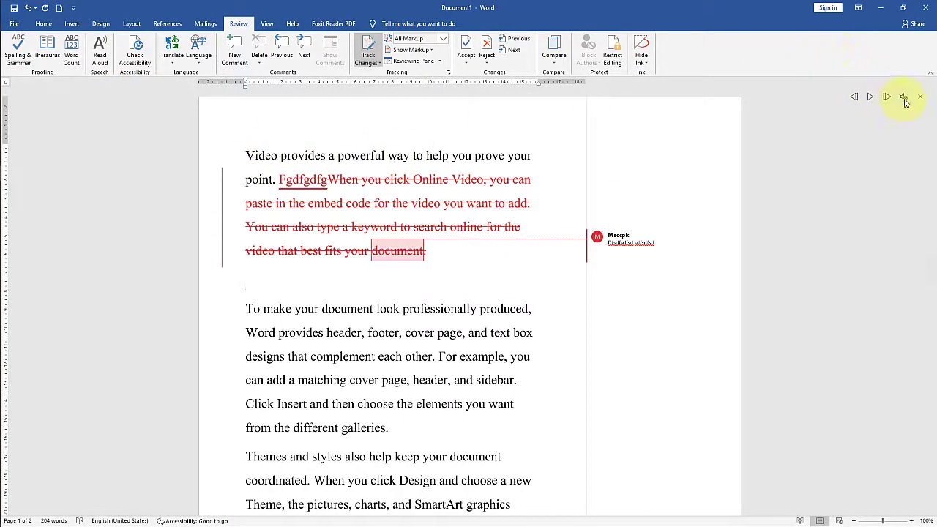
Step: Reject the tracked insertion "Fgdfgdfg" and the tracked text deletion in the first paragraph
{"action": "left_click", "coordinate": [466, 66]}
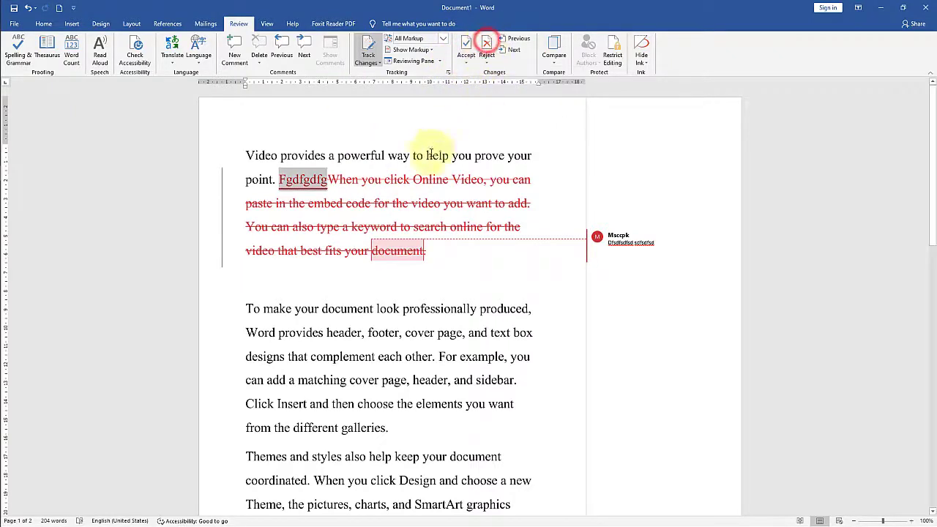
{"action": "left_click", "coordinate": [487, 46]}
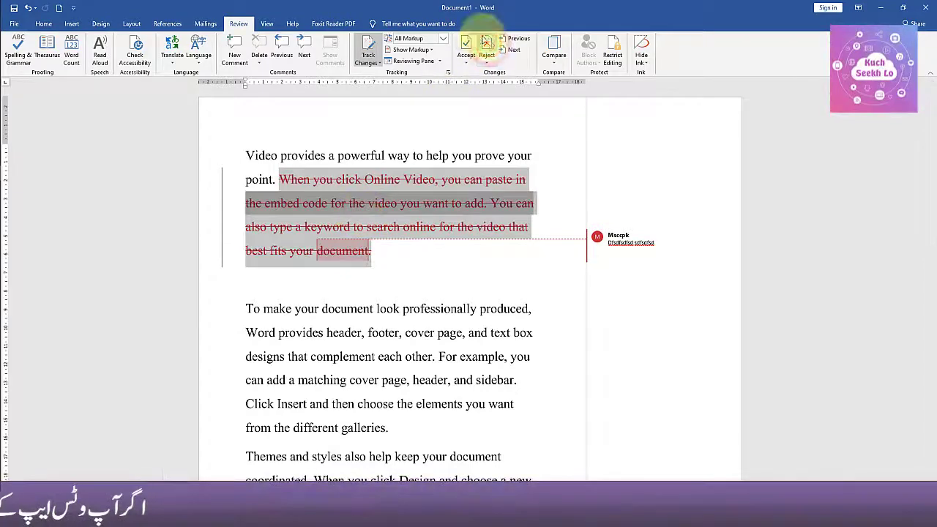
{"action": "left_click", "coordinate": [488, 44]}
{"action": "left_click", "coordinate": [485, 45]}
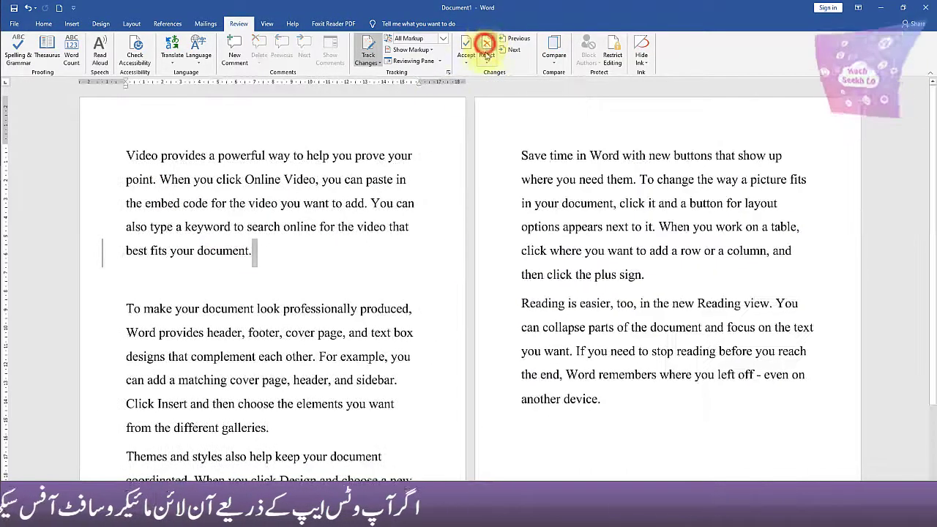
Step: Compare the original document "1" with the revised document "Doc1", and close the comparison result without saving it
{"action": "left_click", "coordinate": [553, 55]}
{"action": "left_click", "coordinate": [559, 81]}
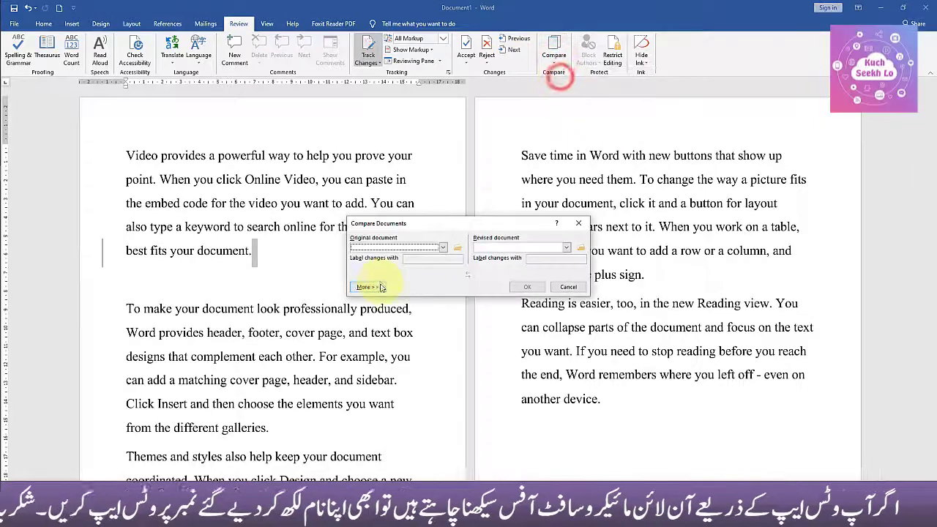
{"action": "left_click", "coordinate": [456, 247]}
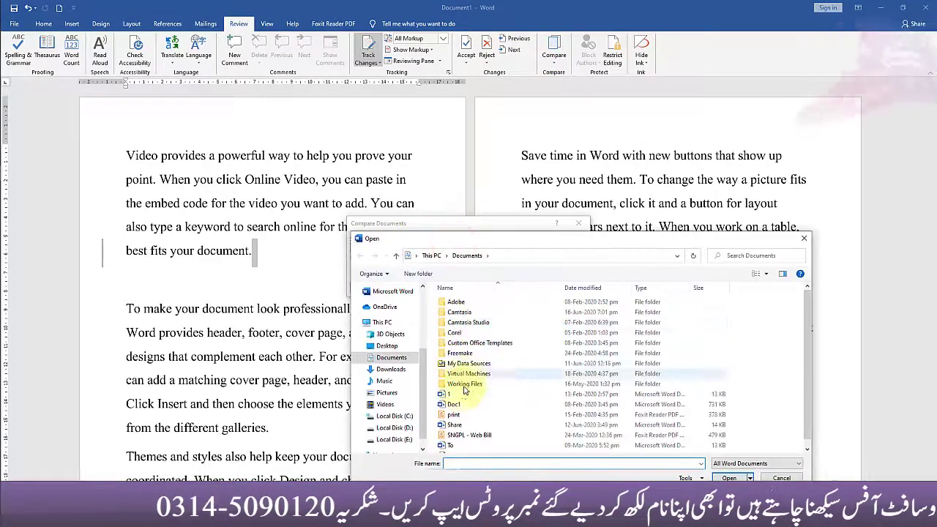
{"action": "double_click", "coordinate": [451, 393]}
{"action": "left_click", "coordinate": [580, 247]}
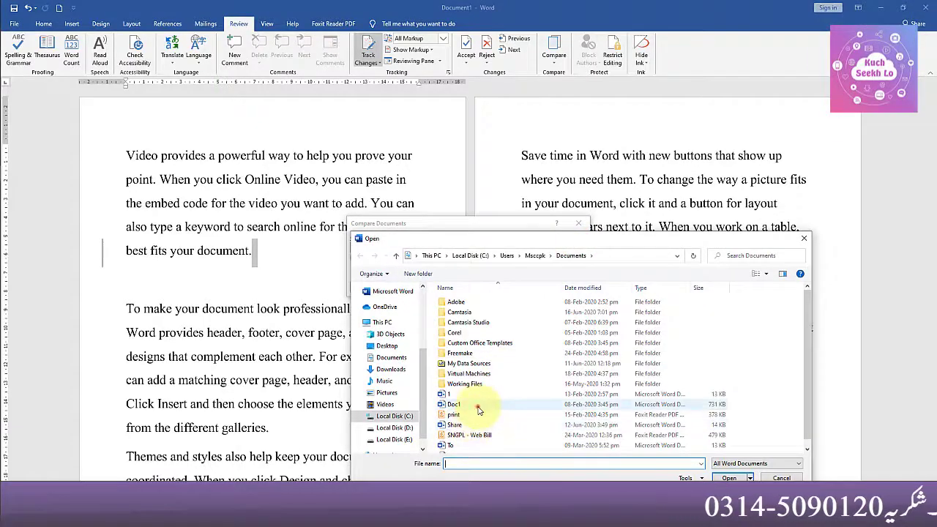
{"action": "double_click", "coordinate": [478, 409]}
{"action": "left_click", "coordinate": [531, 287]}
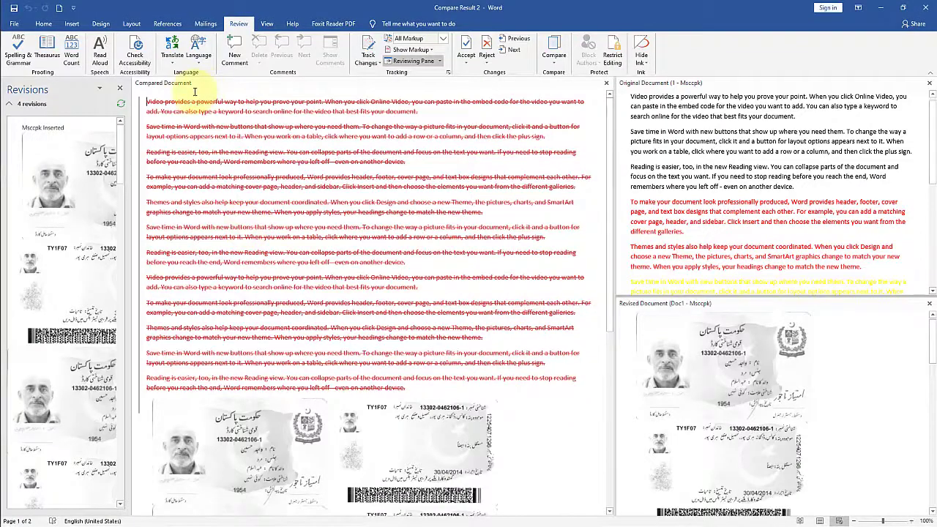
{"action": "key", "text": "ctrl+w"}
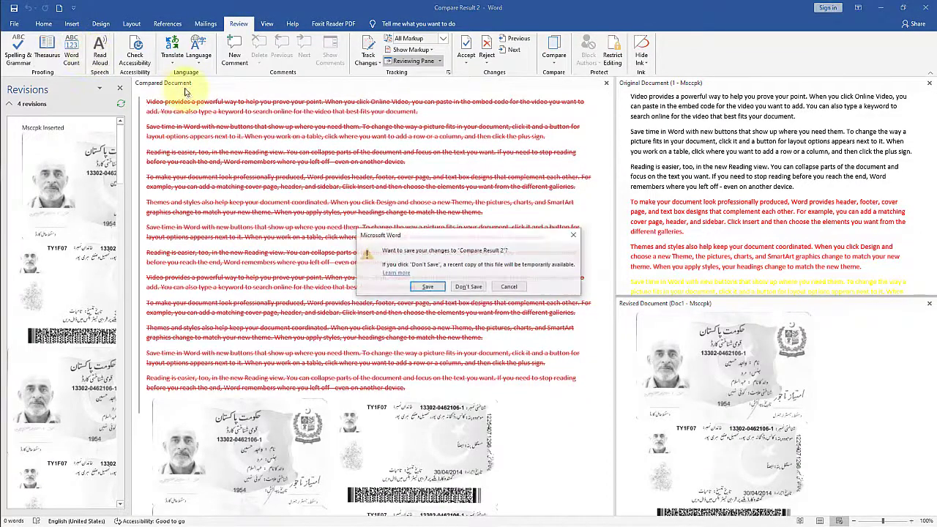
{"action": "left_click", "coordinate": [468, 287]}
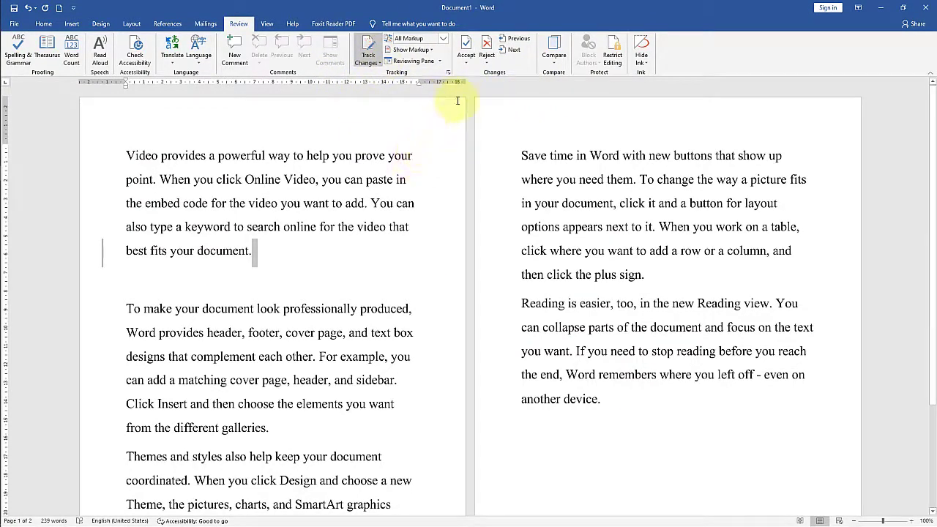
{"action": "left_click", "coordinate": [469, 62]}
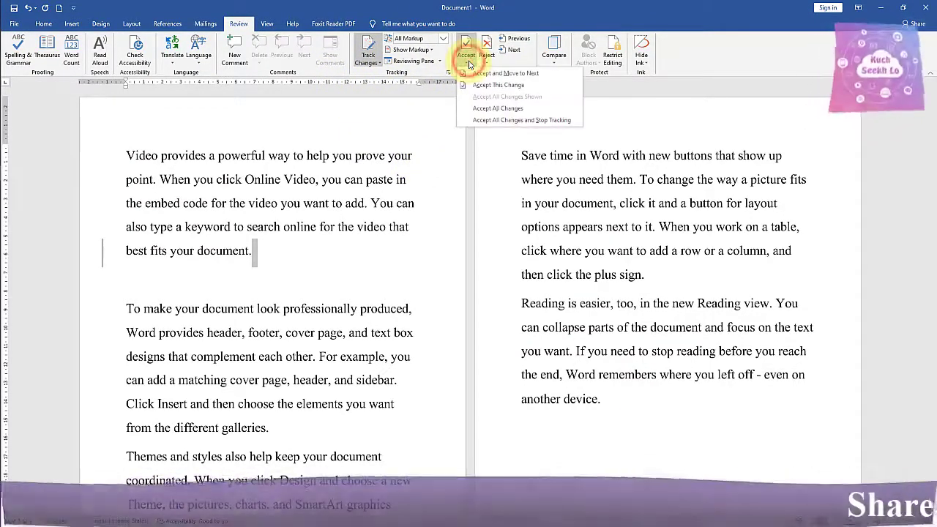
{"action": "left_click", "coordinate": [468, 63]}
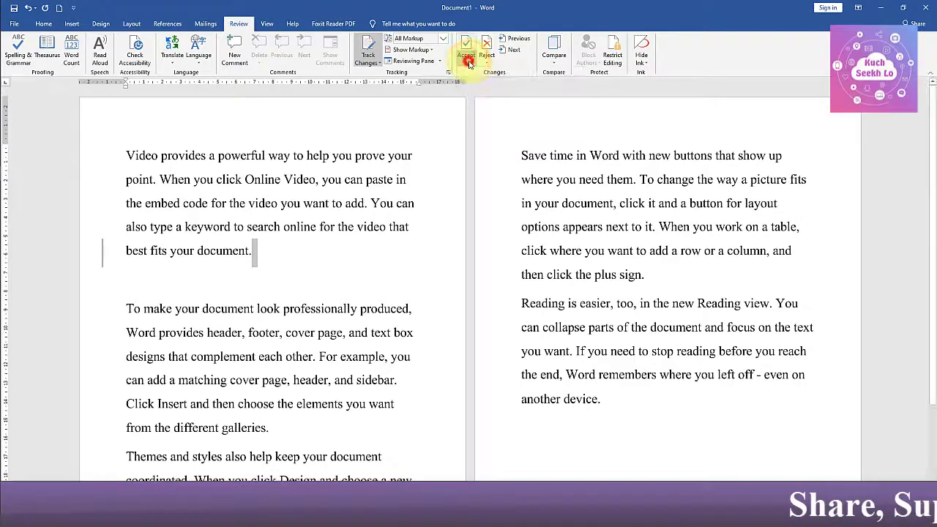
{"action": "left_click", "coordinate": [553, 59]}
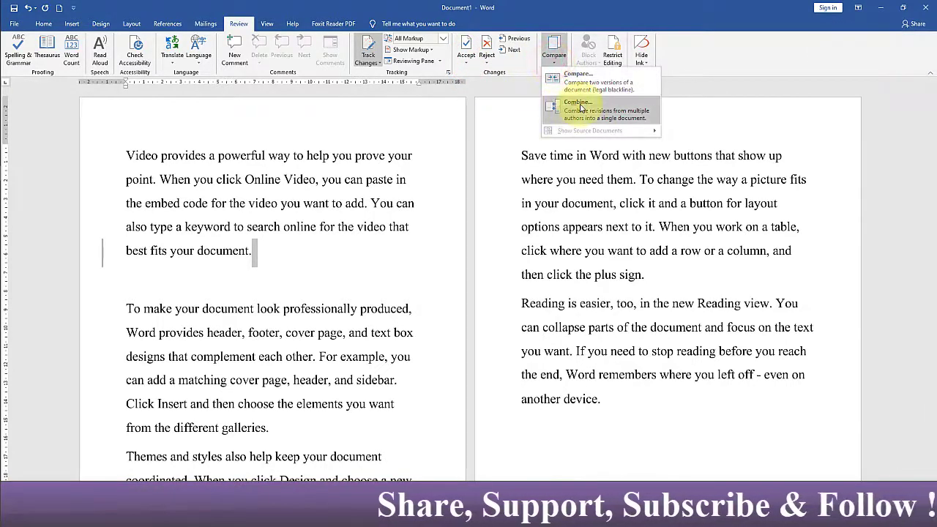
{"action": "left_click", "coordinate": [381, 239]}
{"action": "left_click", "coordinate": [342, 250]}
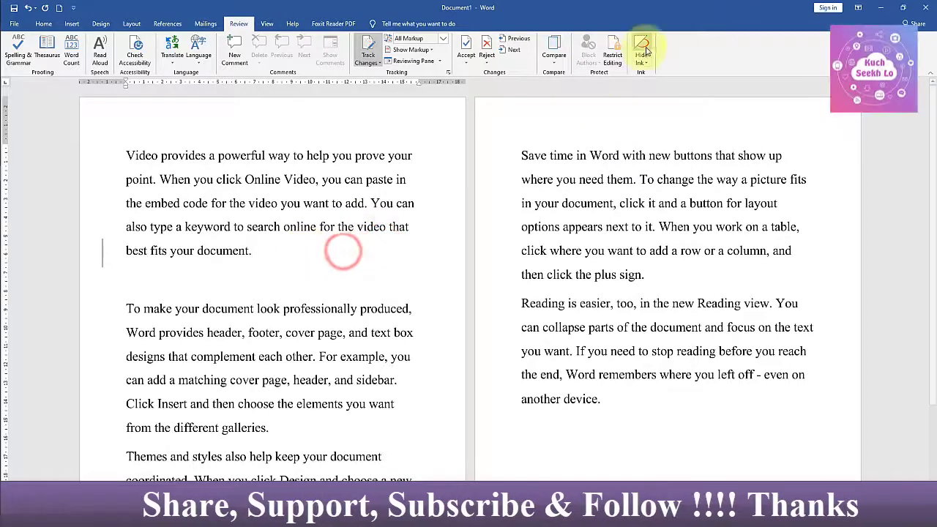
Step: Open the Restrict Editing pane and close it again, and hide the document's ink
{"action": "left_click", "coordinate": [611, 56]}
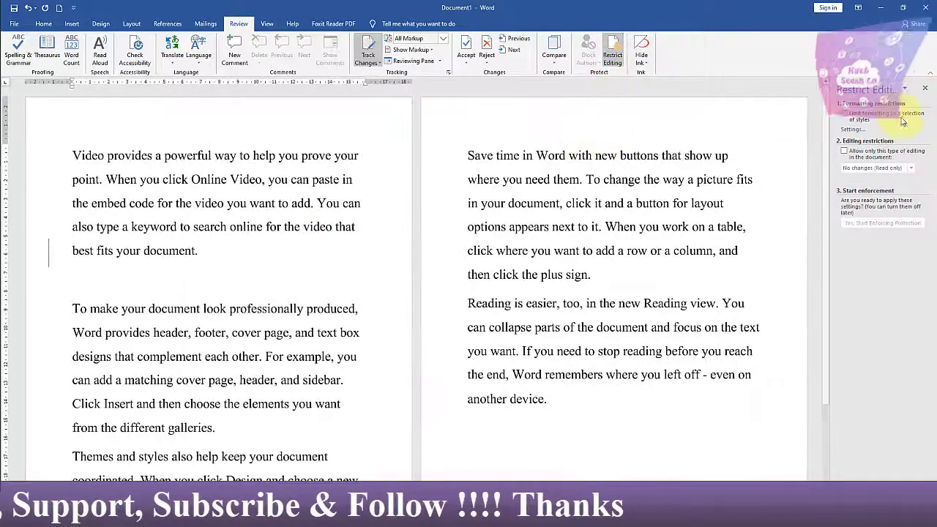
{"action": "left_click", "coordinate": [924, 88]}
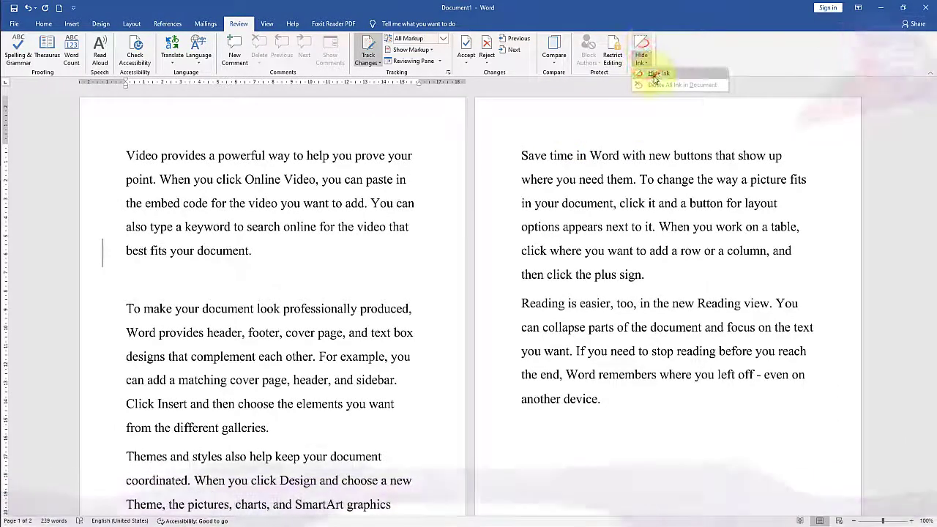
{"action": "left_click", "coordinate": [653, 74]}
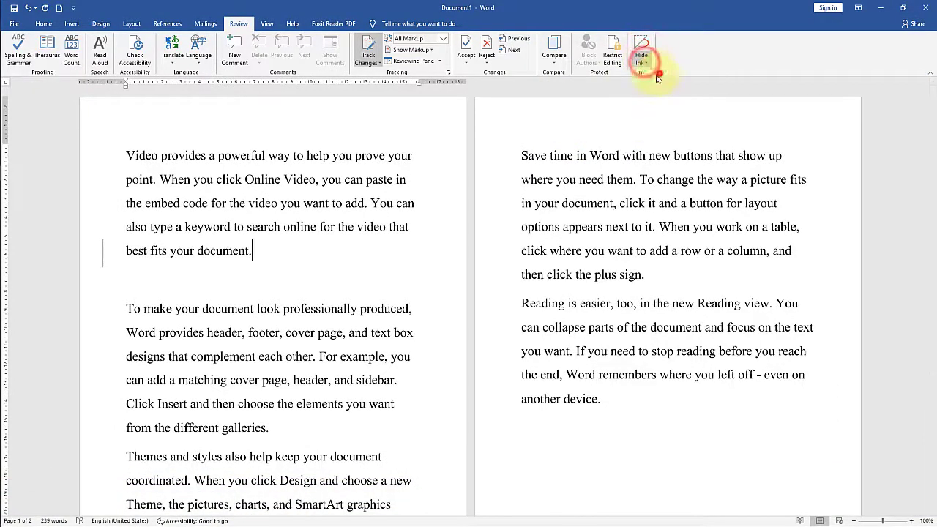
Step: View the document in Read Mode, move through its screens and back, and leave Read Mode
{"action": "left_click", "coordinate": [267, 25]}
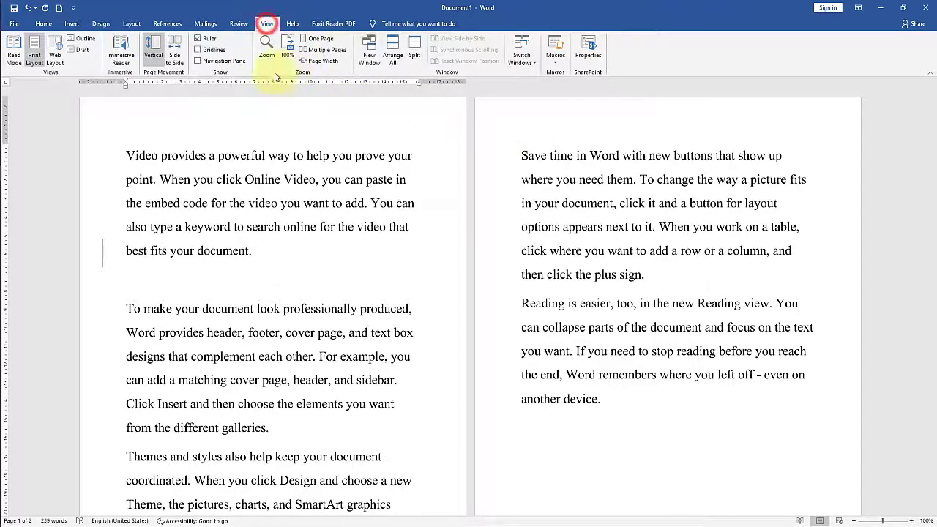
{"action": "left_click", "coordinate": [14, 58]}
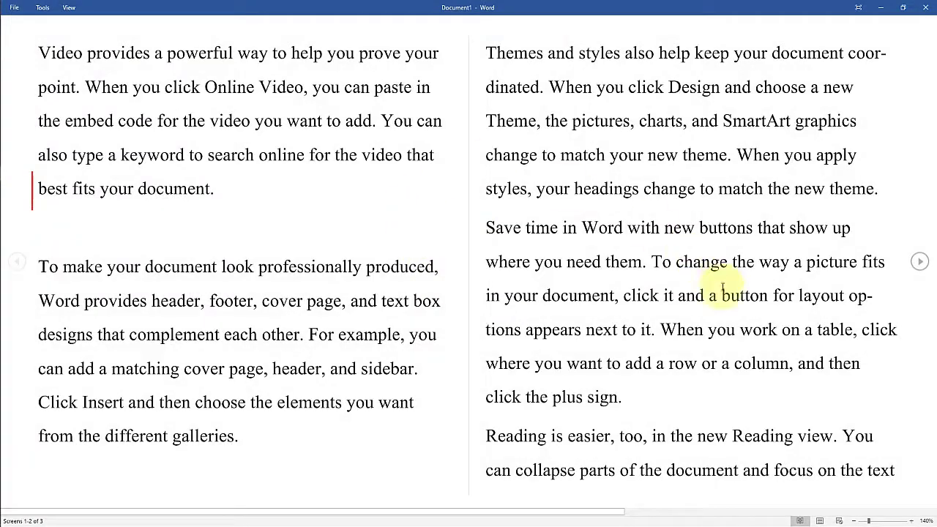
{"action": "scroll", "coordinate": [631, 294], "scroll_direction": "down", "scroll_amount": 2}
{"action": "scroll", "coordinate": [622, 293], "scroll_direction": "up", "scroll_amount": 2}
{"action": "key", "text": "Escape"}
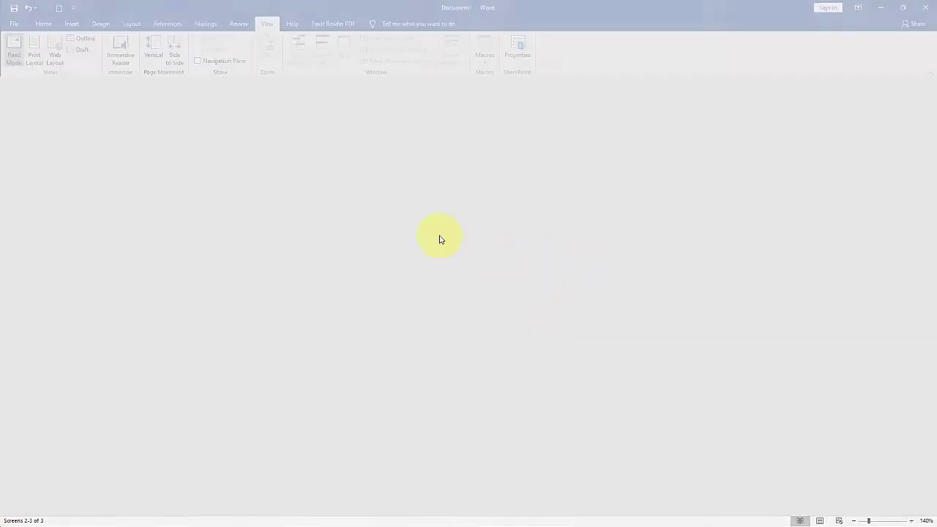
Step: View the document in Web Layout and Print Layout, and open and close its Outline view
{"action": "left_click", "coordinate": [55, 58]}
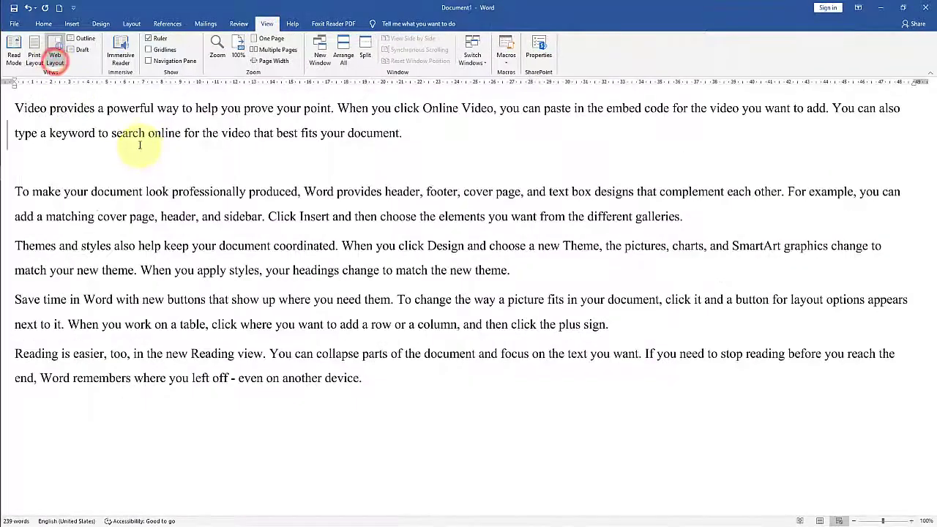
{"action": "left_click", "coordinate": [34, 58]}
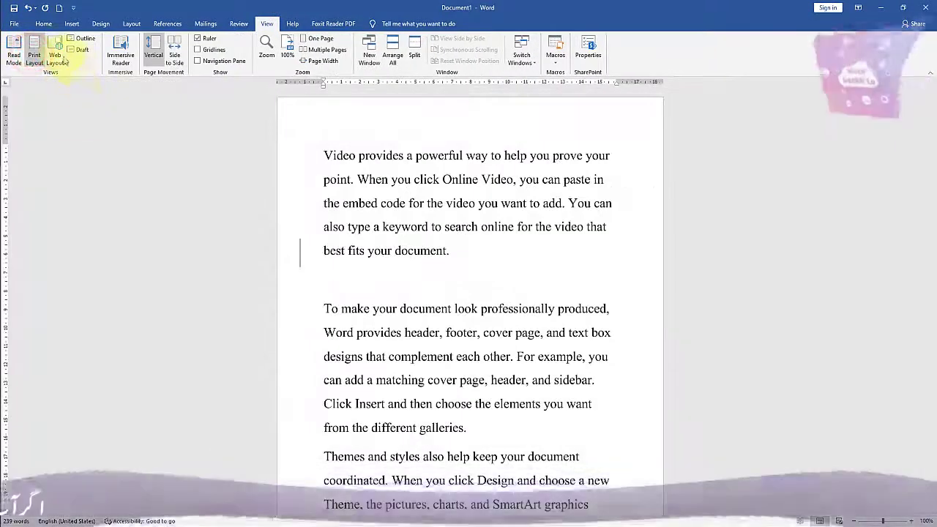
{"action": "left_click", "coordinate": [84, 40]}
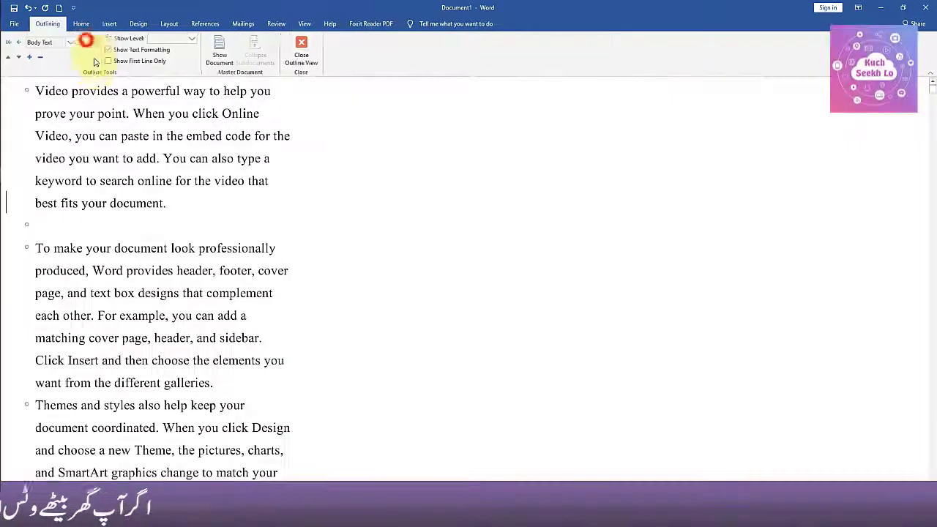
{"action": "left_click", "coordinate": [295, 55]}
{"action": "left_click", "coordinate": [264, 24]}
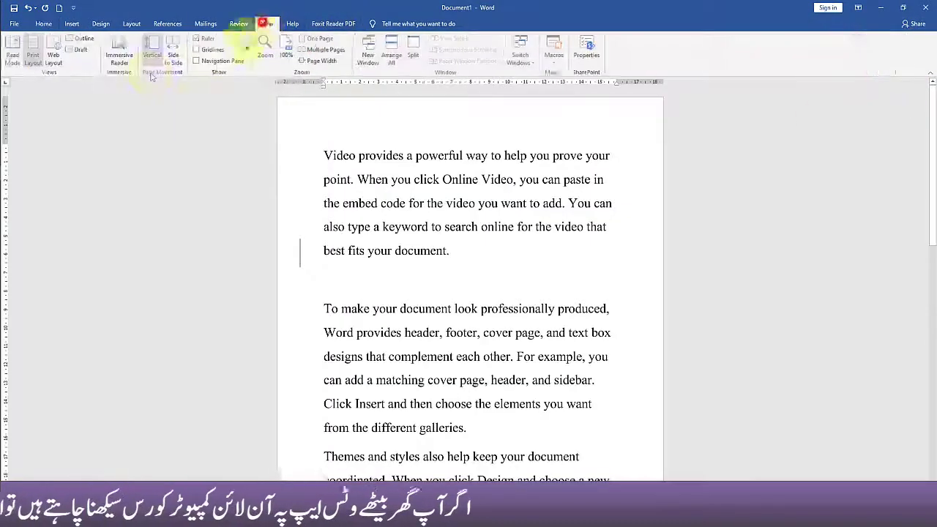
Step: View the document in Draft view, and return to Print Layout by opening and closing Outline view
{"action": "left_click", "coordinate": [80, 49]}
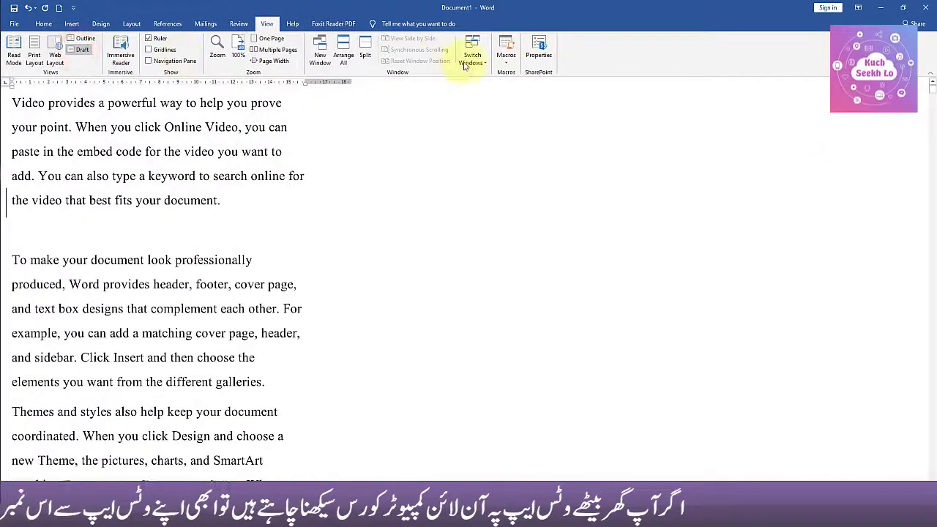
{"action": "left_click", "coordinate": [80, 49]}
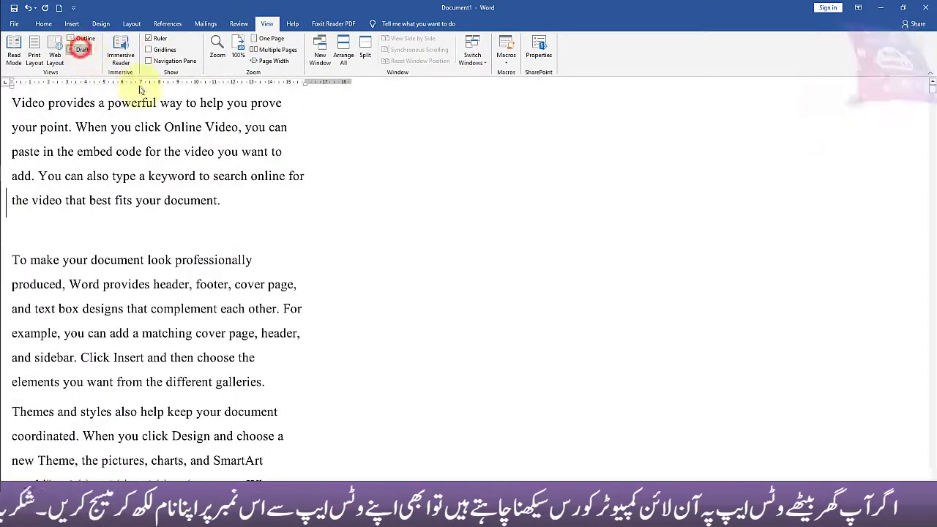
{"action": "left_click", "coordinate": [81, 39]}
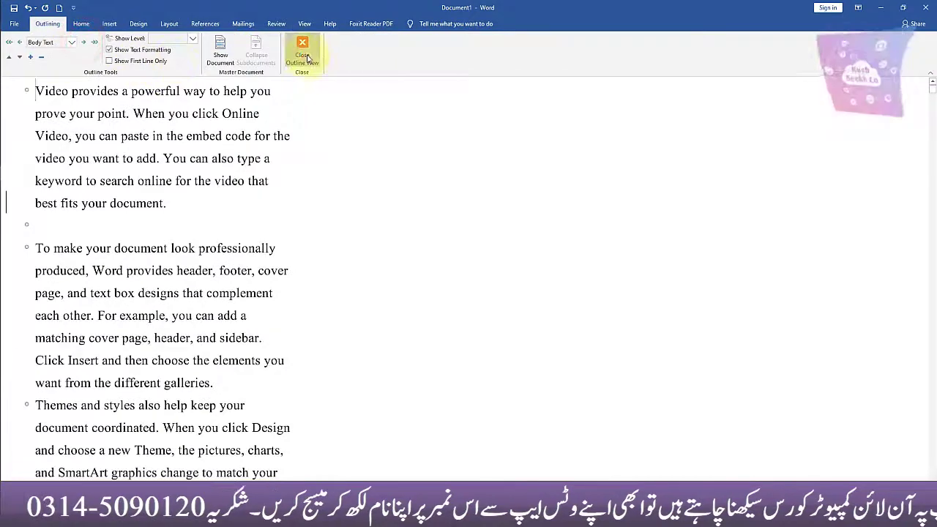
{"action": "left_click", "coordinate": [307, 58]}
{"action": "left_click", "coordinate": [264, 24]}
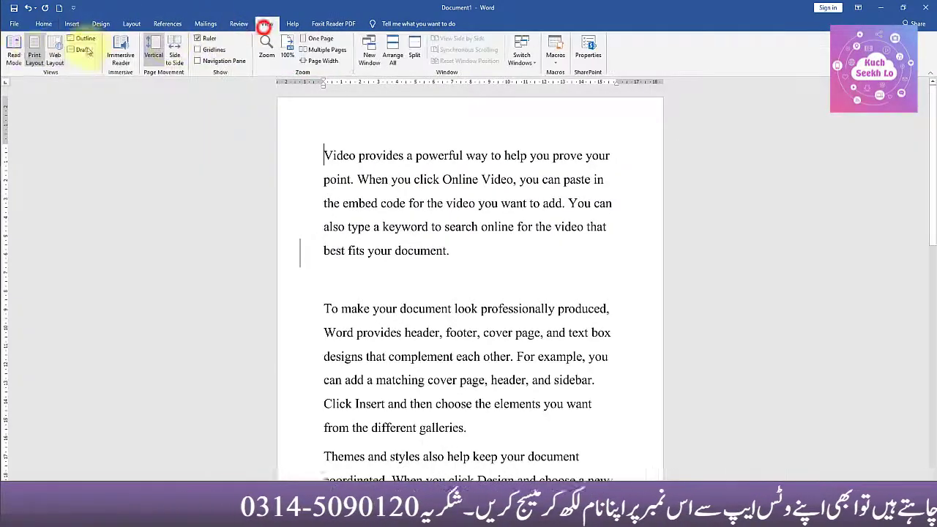
{"action": "left_click", "coordinate": [34, 55]}
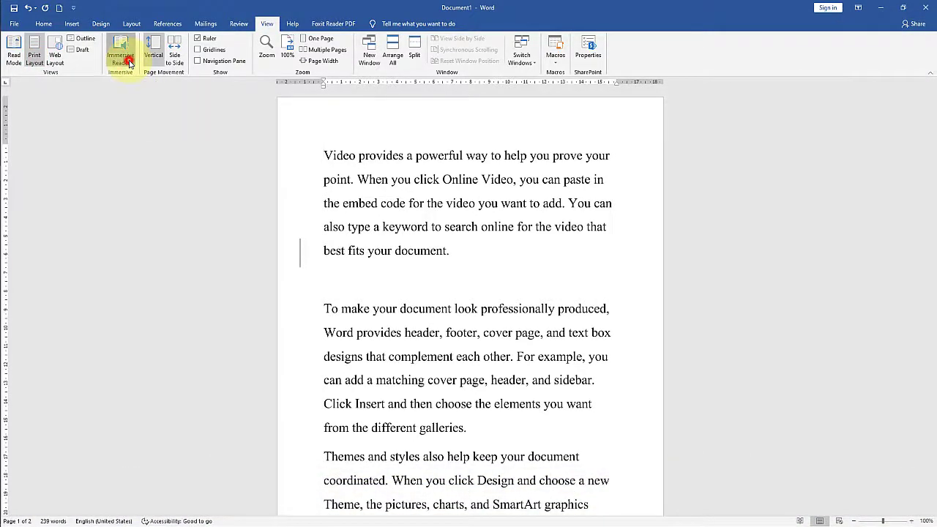
Step: Open the document in Immersive Reader, turn syllables on and text spacing off, and close the reader
{"action": "left_click", "coordinate": [127, 62]}
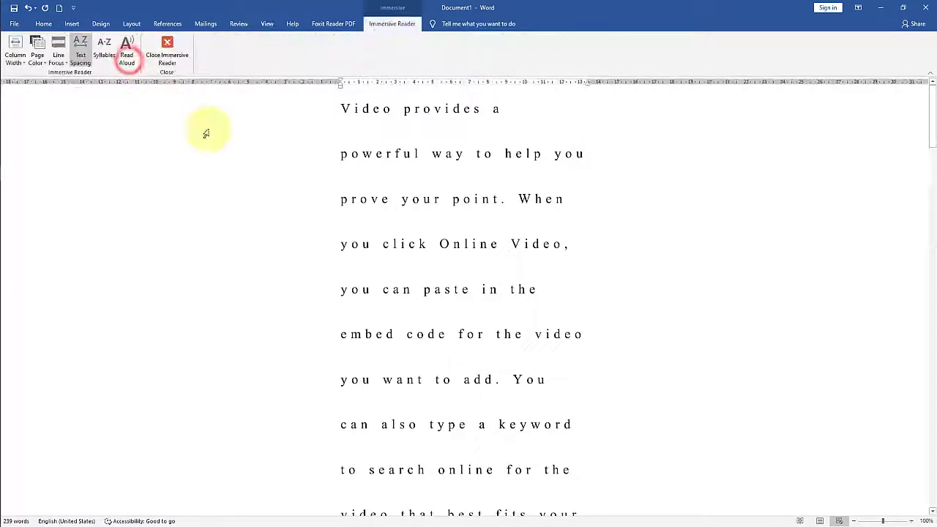
{"action": "left_click", "coordinate": [106, 53]}
{"action": "left_click", "coordinate": [81, 56]}
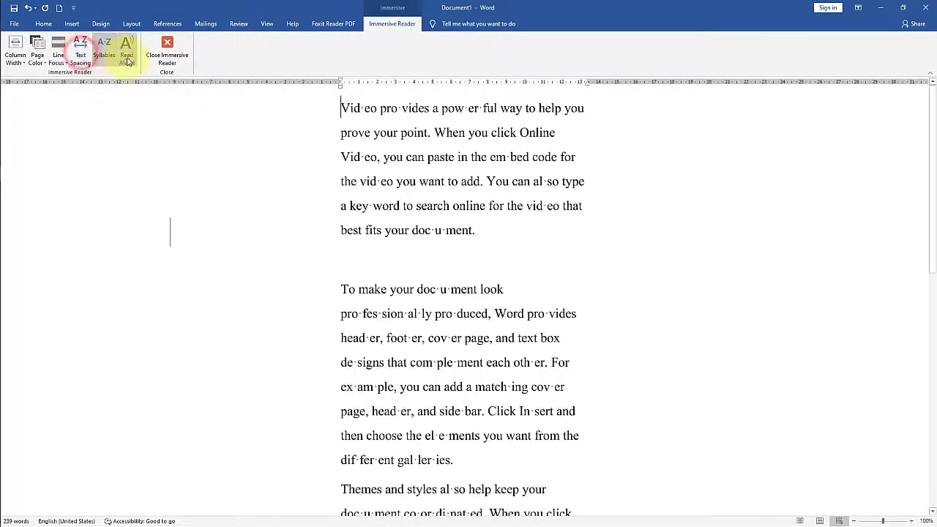
{"action": "left_click", "coordinate": [167, 55]}
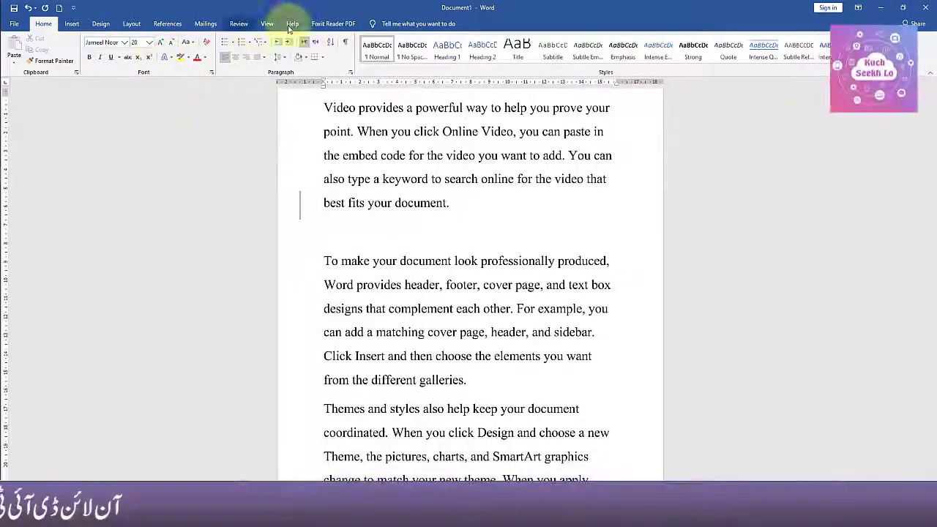
Step: Reopen the document in Immersive Reader and look at the Line Focus options
{"action": "left_click", "coordinate": [292, 24]}
{"action": "left_click", "coordinate": [267, 23]}
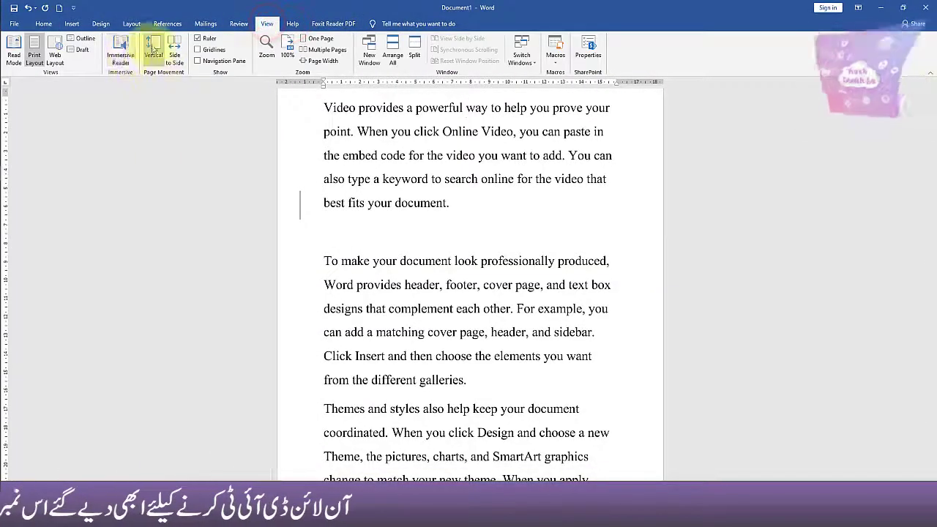
{"action": "left_click", "coordinate": [120, 59]}
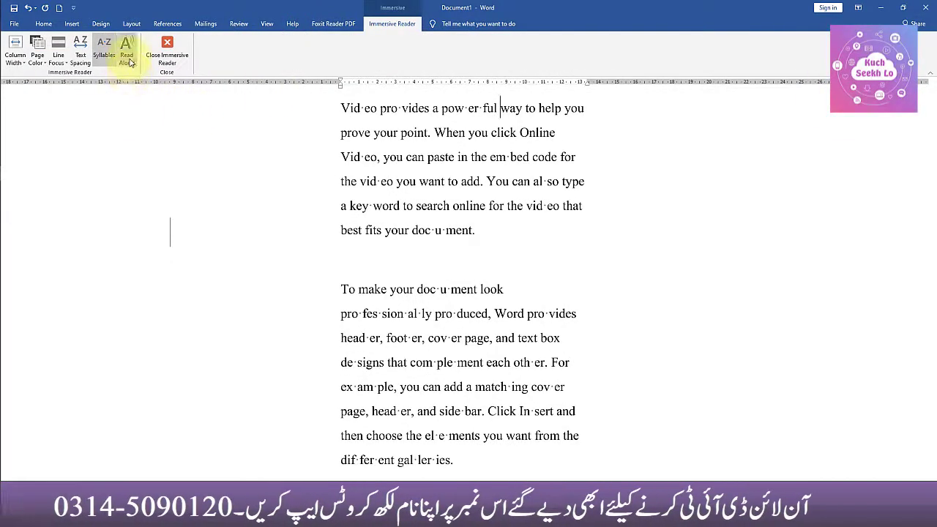
{"action": "left_click", "coordinate": [65, 61]}
{"action": "left_click", "coordinate": [63, 59]}
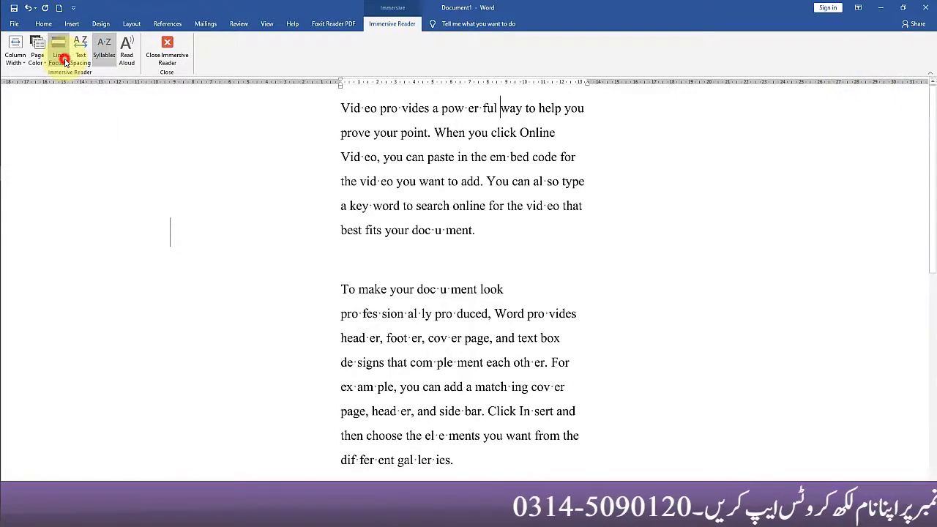
Step: Try a cream page color in Immersive Reader and restore the white page background
{"action": "left_click", "coordinate": [40, 60]}
{"action": "left_click", "coordinate": [59, 102]}
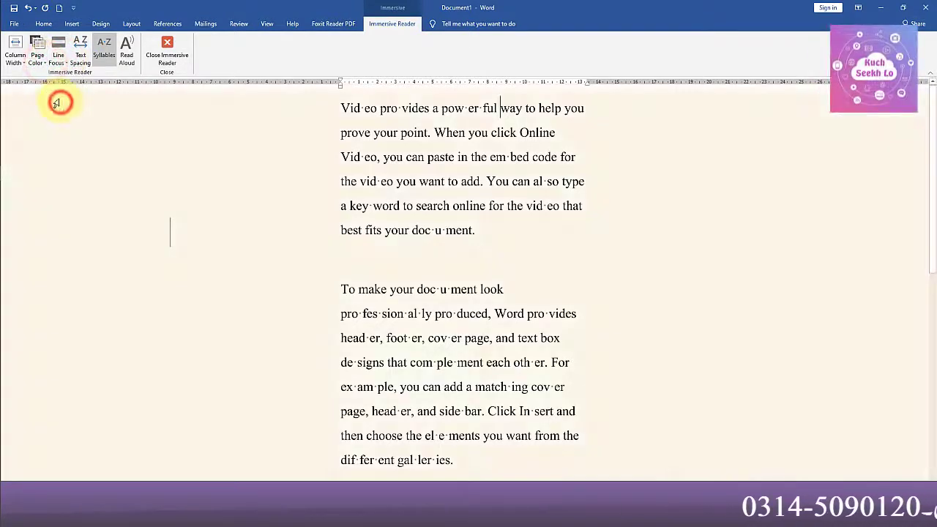
{"action": "left_click", "coordinate": [36, 45]}
{"action": "left_click", "coordinate": [49, 77]}
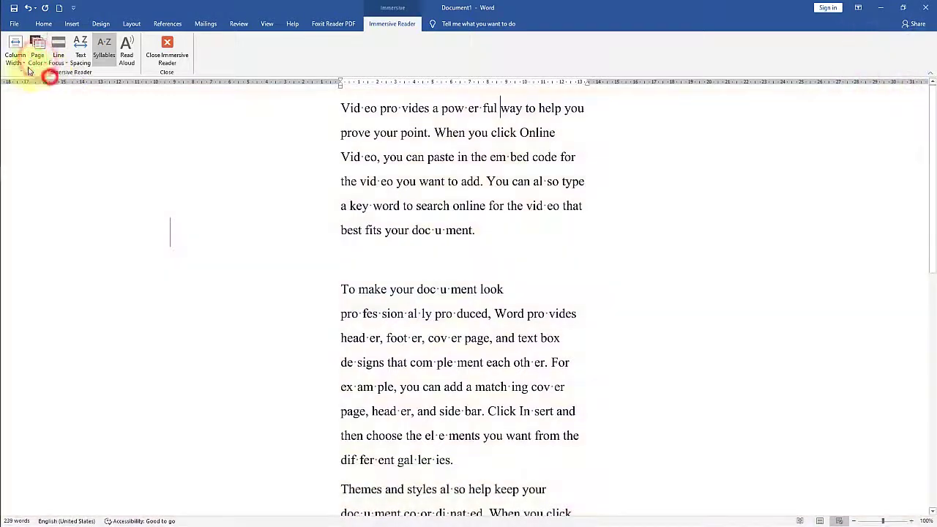
Step: Try the Very Narrow column width, change it to Narrow, and close Immersive Reader
{"action": "left_click", "coordinate": [39, 81]}
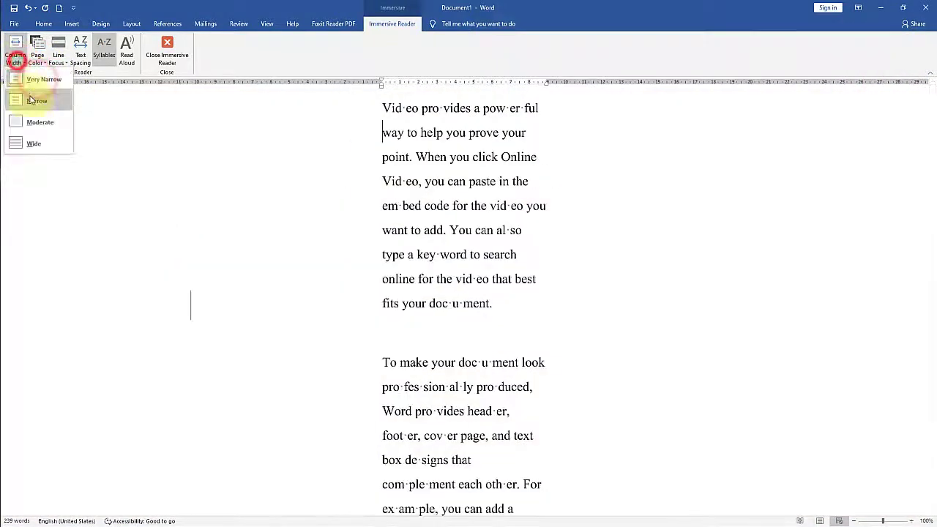
{"action": "left_click", "coordinate": [31, 101]}
{"action": "left_click", "coordinate": [152, 61]}
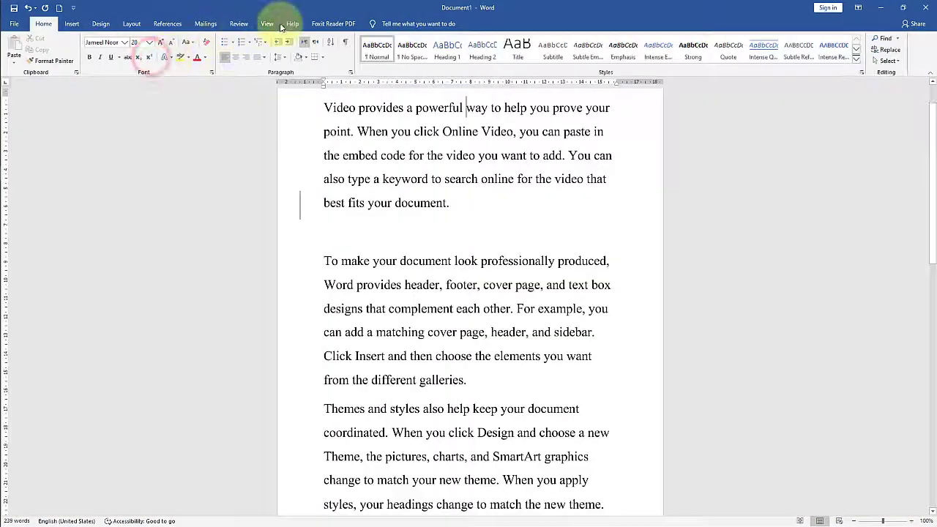
Step: Switch the page movement to Side to Side and back to Vertical
{"action": "left_click", "coordinate": [268, 23]}
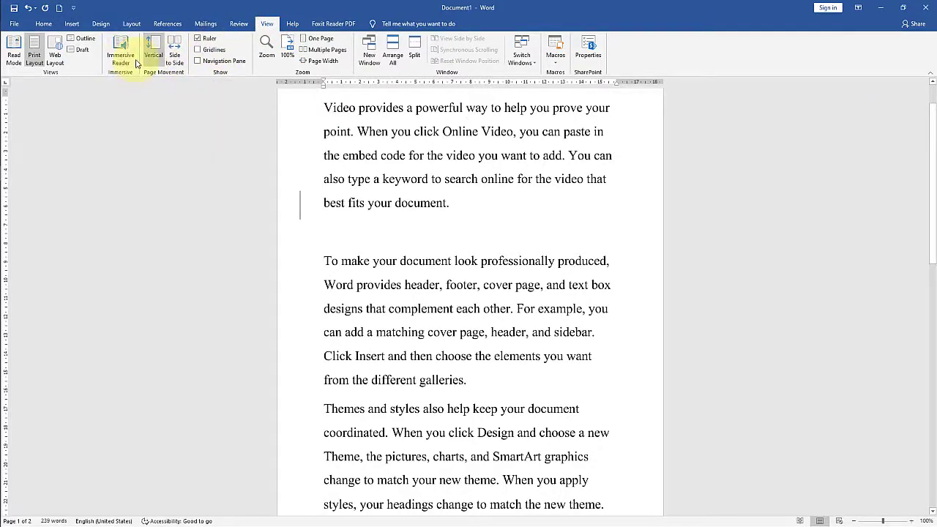
{"action": "left_click", "coordinate": [182, 57]}
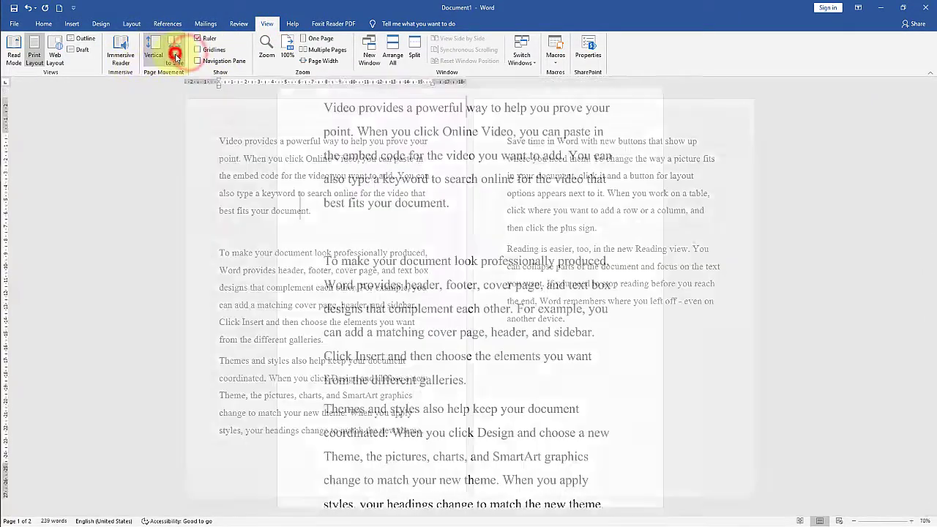
{"action": "left_click", "coordinate": [154, 57]}
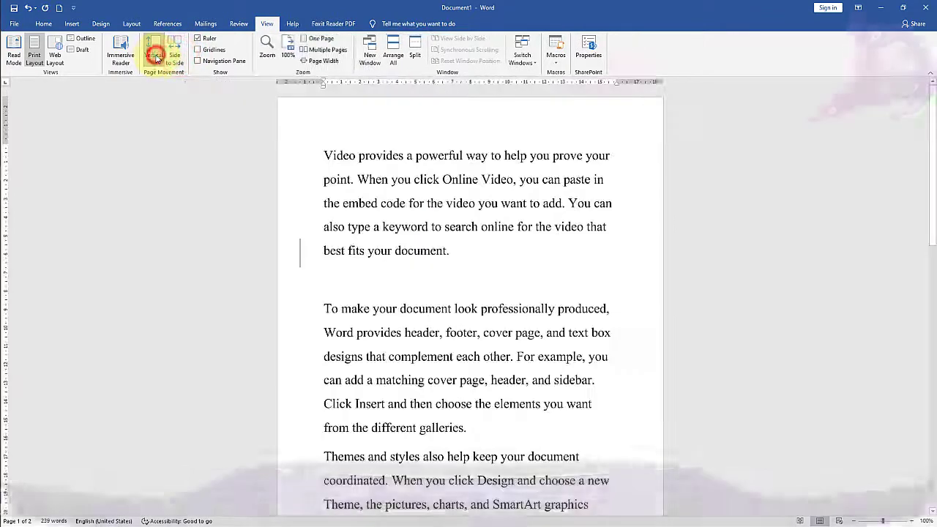
Step: Show and hide the document gridlines, and show and hide the Navigation pane
{"action": "left_click", "coordinate": [212, 50]}
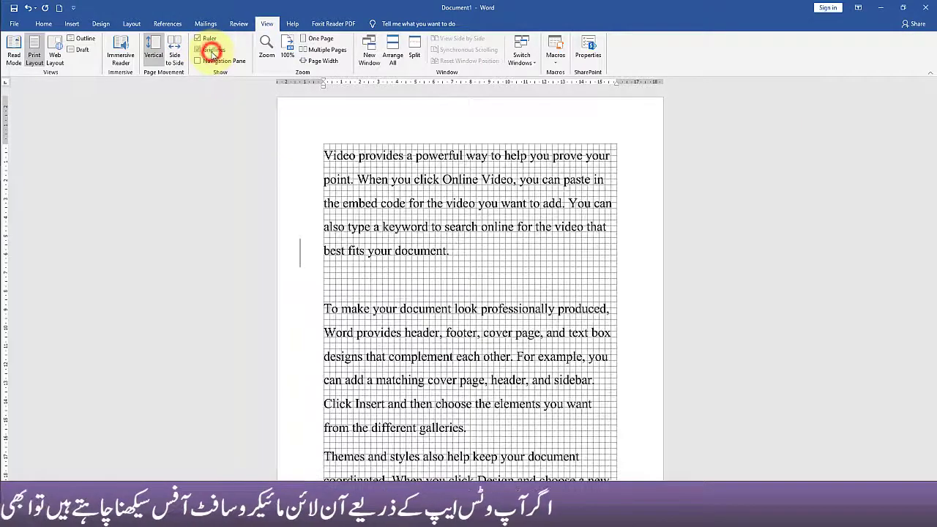
{"action": "left_click", "coordinate": [211, 50]}
{"action": "left_click", "coordinate": [211, 61]}
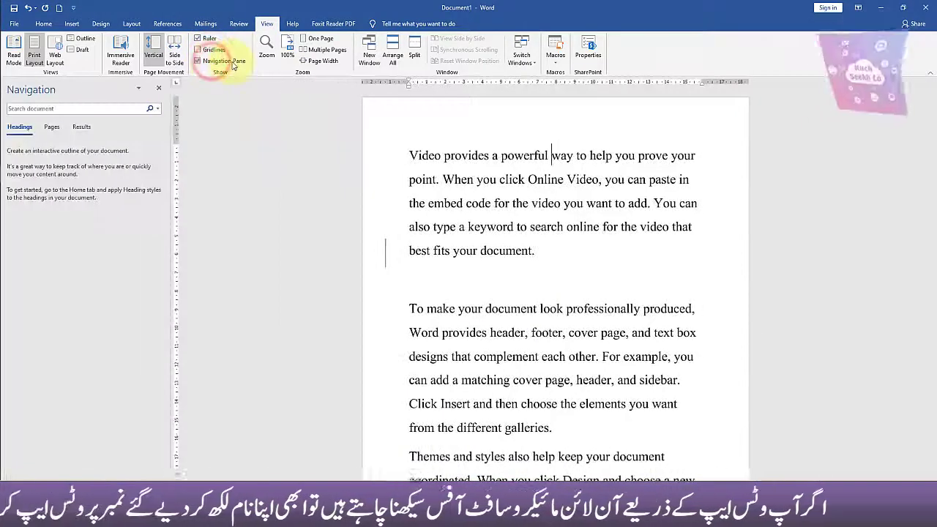
{"action": "left_click", "coordinate": [232, 63]}
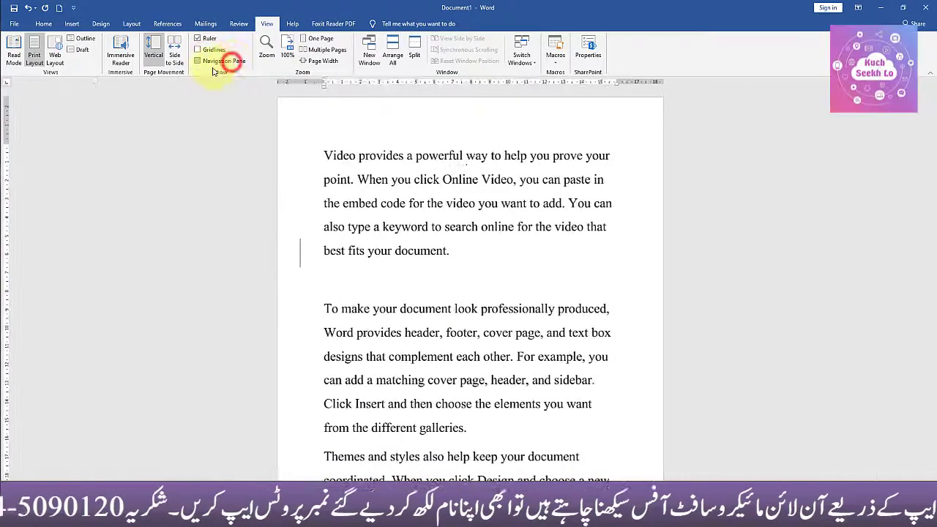
Step: Set the document zoom to 200% in the Zoom dialog
{"action": "left_click", "coordinate": [266, 49]}
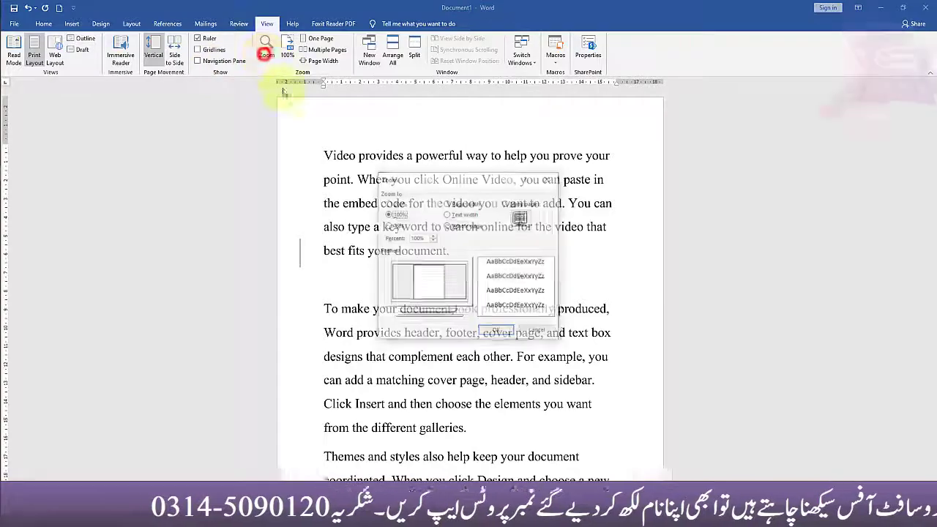
{"action": "left_click", "coordinate": [388, 203]}
{"action": "left_click", "coordinate": [498, 330]}
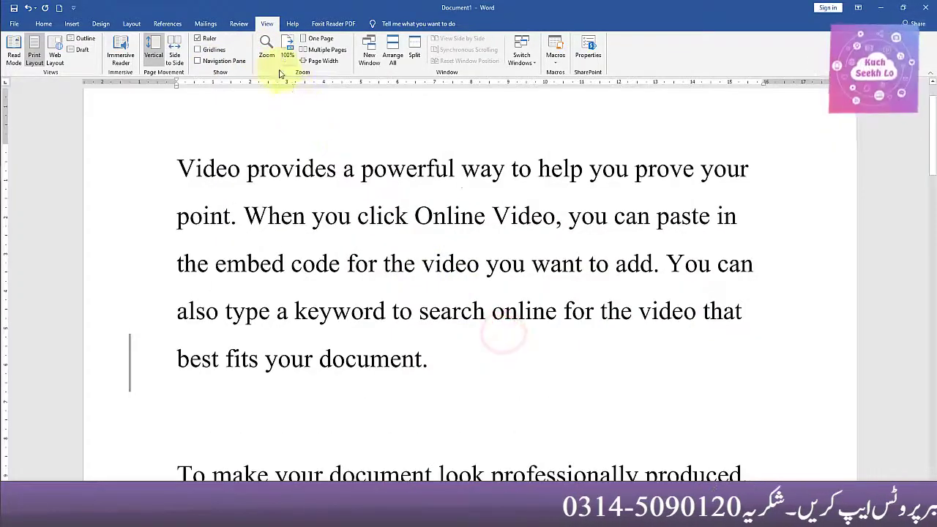
Step: Try the 100%, One Page, Multiple Pages and Page Width zoom presets, and return the document to 100%
{"action": "left_click", "coordinate": [283, 51]}
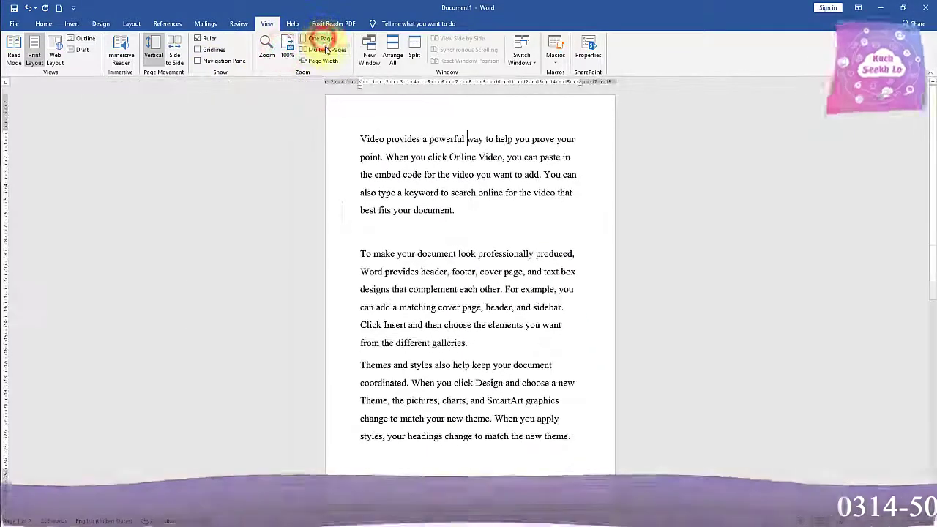
{"action": "left_click", "coordinate": [326, 50]}
{"action": "left_click", "coordinate": [326, 63]}
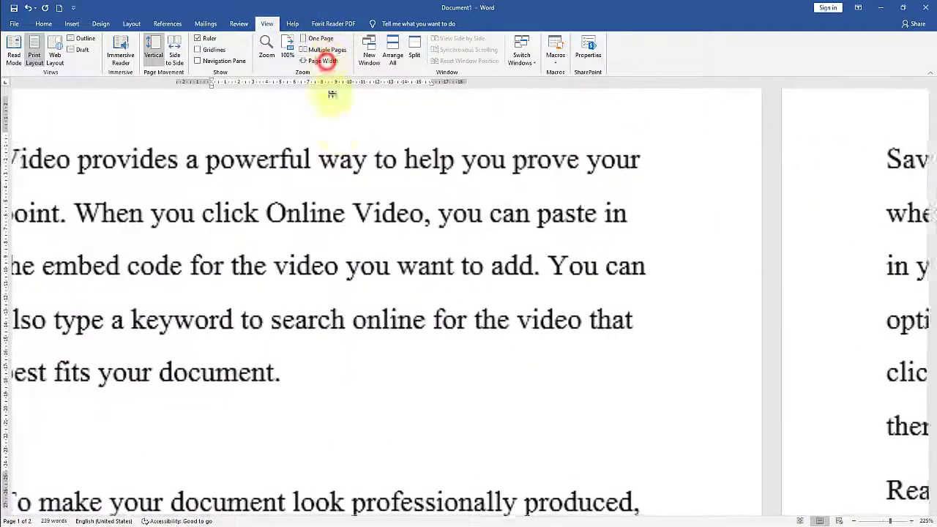
{"action": "left_click", "coordinate": [289, 51]}
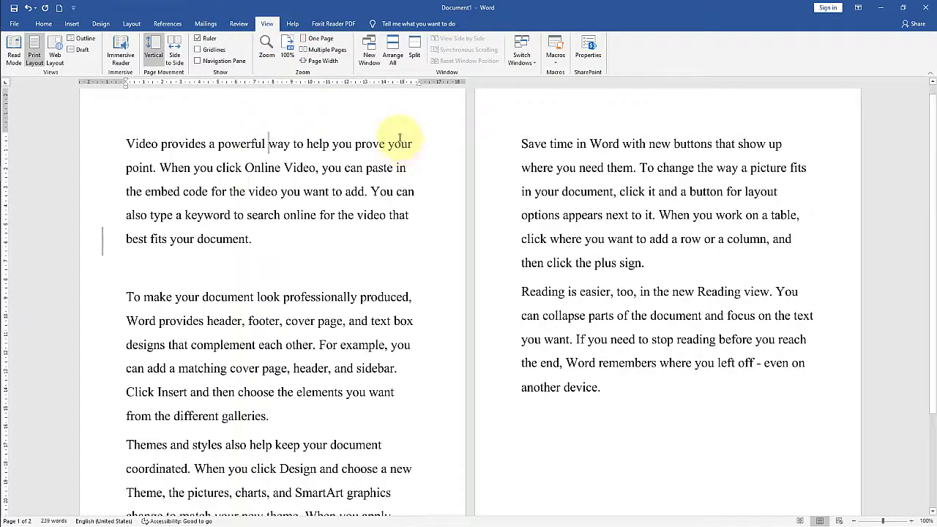
Step: Open a second window of the document, bring it up, and place the cursor on the blank line below the first paragraph
{"action": "left_click", "coordinate": [375, 55]}
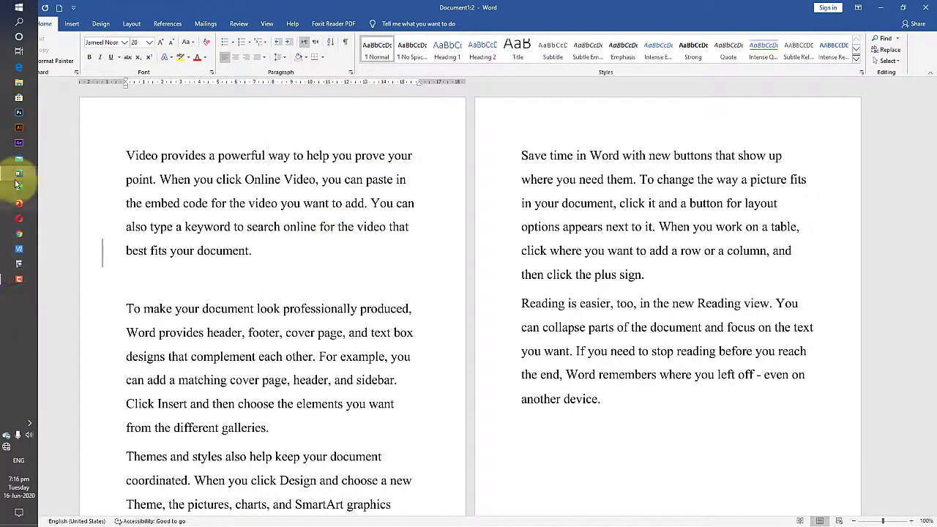
{"action": "mouse_move", "coordinate": [18, 176]}
{"action": "left_click", "coordinate": [81, 234]}
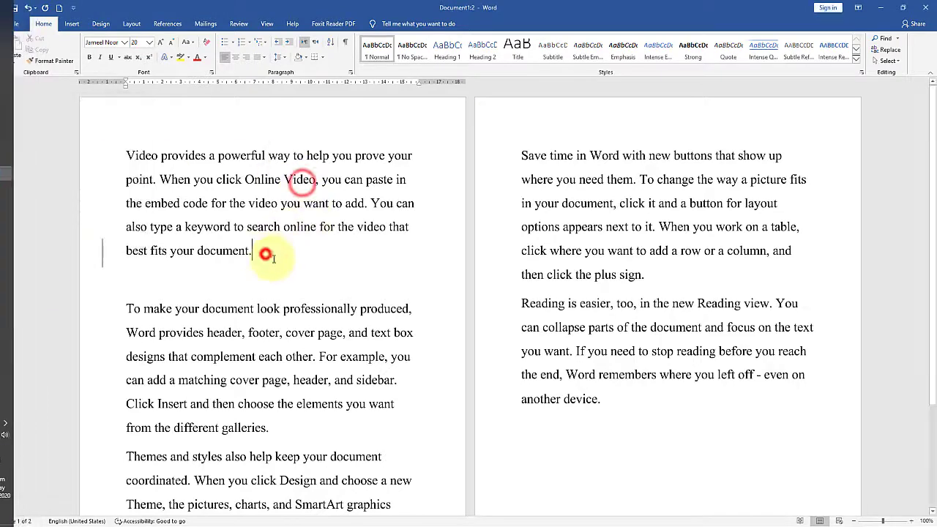
{"action": "left_click", "coordinate": [178, 278]}
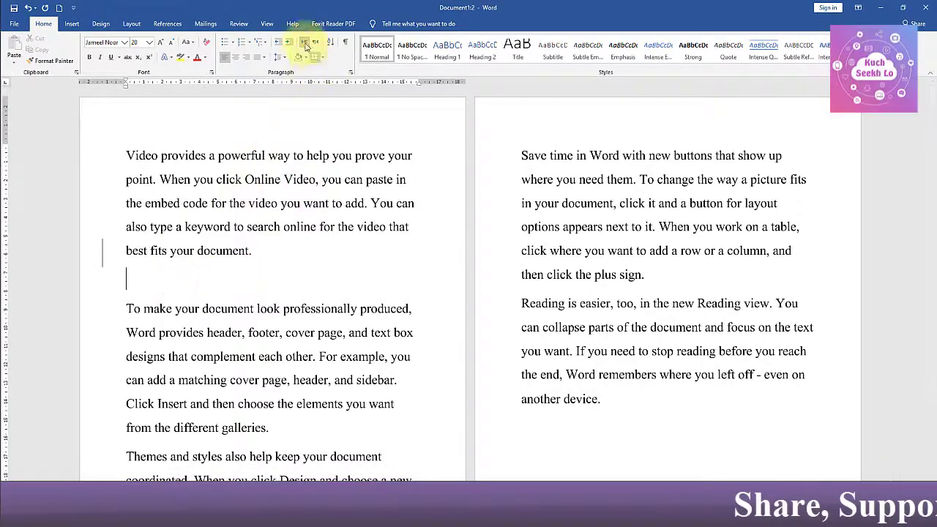
Step: Arrange both document windows on the screen with Arrange All, and maximize the second window
{"action": "left_click", "coordinate": [268, 24]}
{"action": "left_click", "coordinate": [393, 55]}
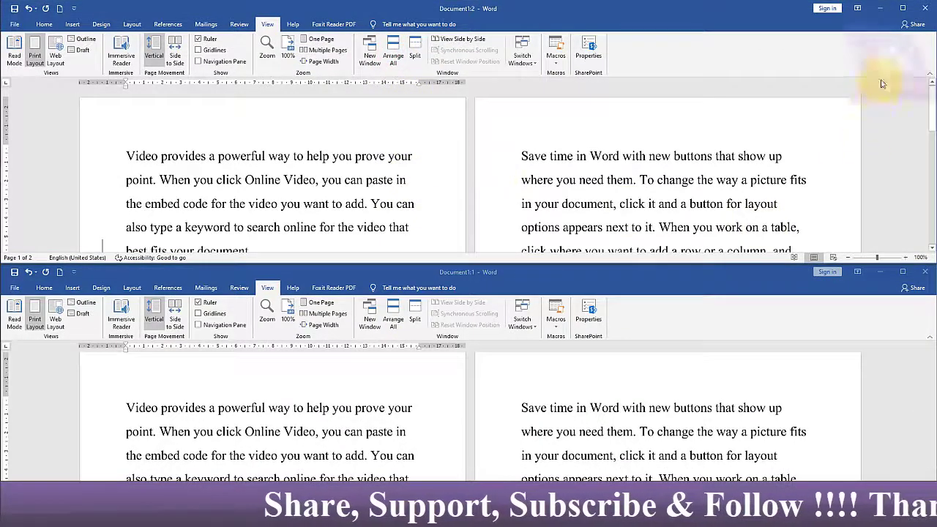
{"action": "left_click", "coordinate": [902, 8]}
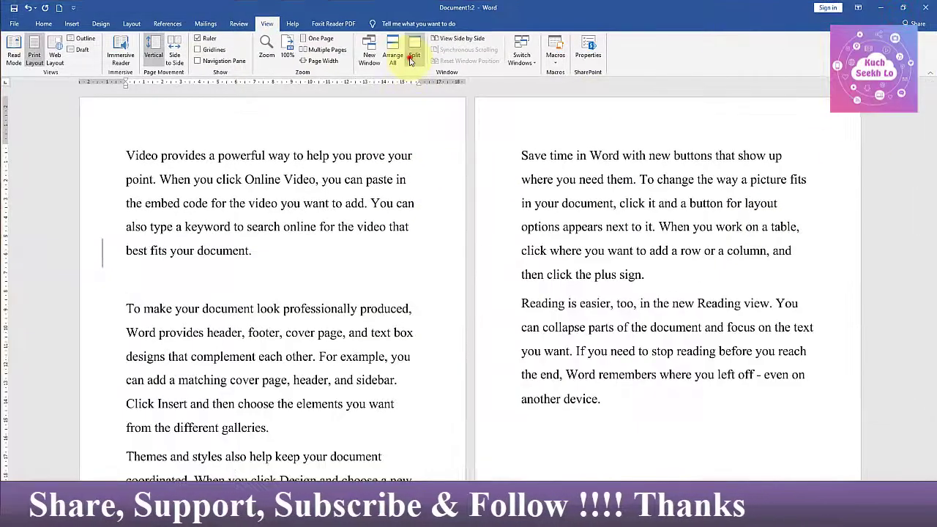
Step: Split the document window into two panes, scroll each pane separately, and remove the split
{"action": "left_click", "coordinate": [415, 56]}
{"action": "scroll", "coordinate": [252, 300], "scroll_direction": "down", "scroll_amount": 2}
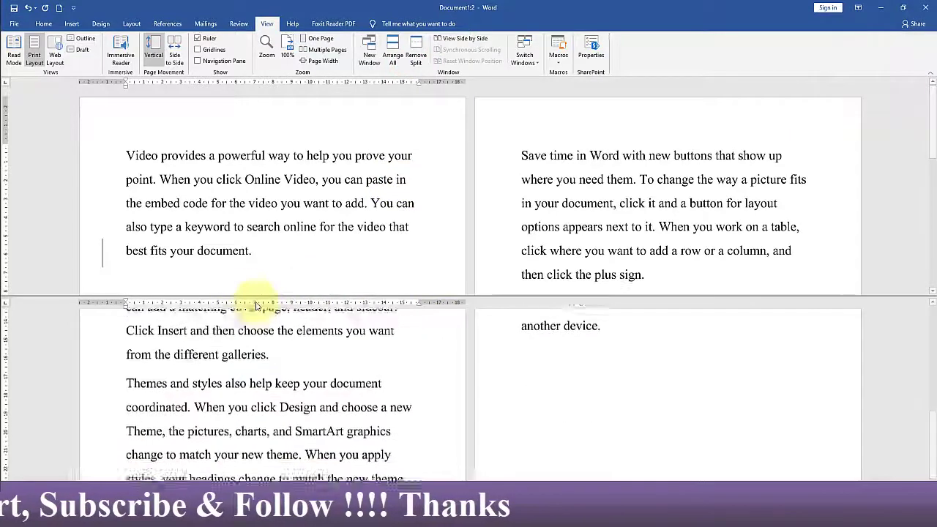
{"action": "left_click", "coordinate": [286, 251]}
{"action": "scroll", "coordinate": [408, 282], "scroll_direction": "down", "scroll_amount": 2}
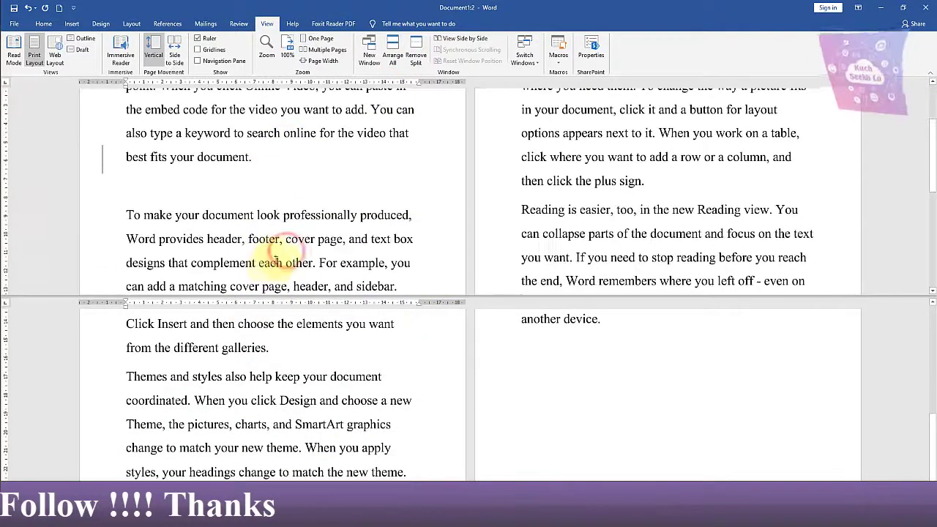
{"action": "scroll", "coordinate": [278, 254], "scroll_direction": "up", "scroll_amount": 2}
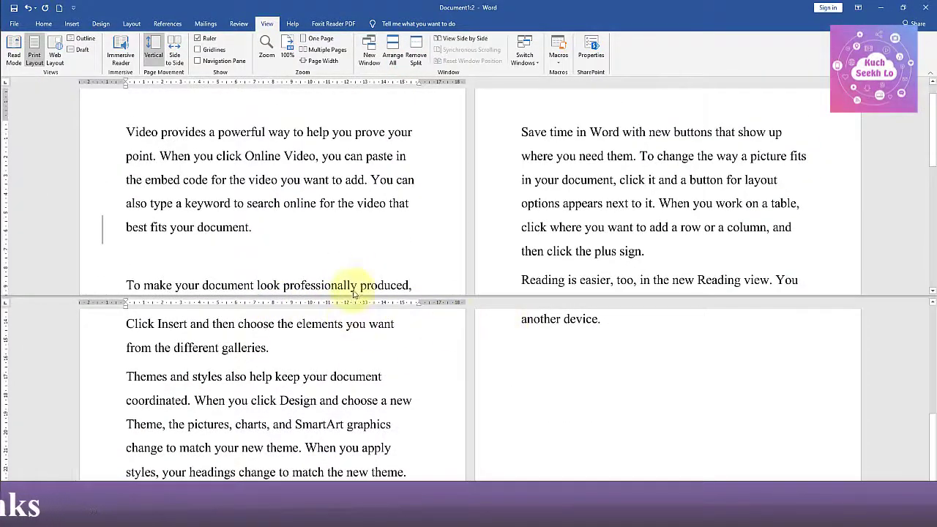
{"action": "left_click", "coordinate": [417, 50]}
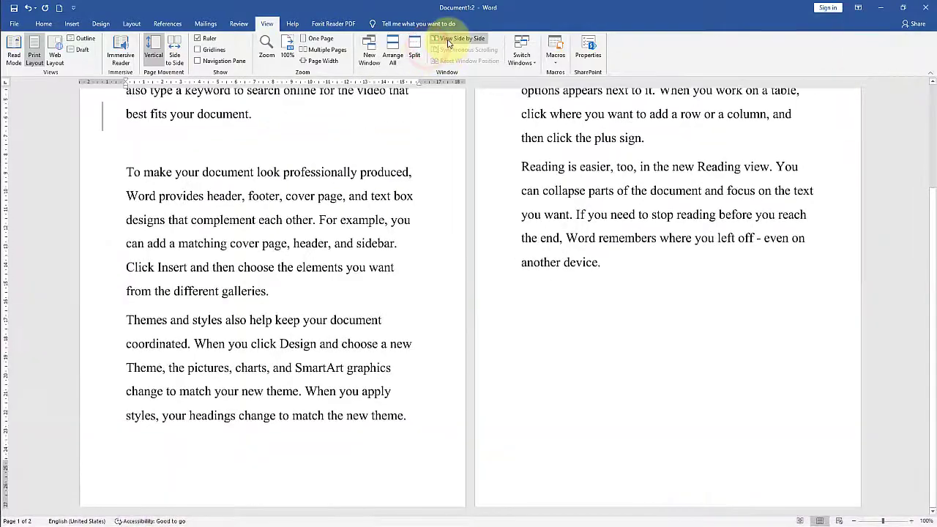
Step: View both document windows side by side, and maximize each of them, ending on Document1:1
{"action": "left_click", "coordinate": [450, 44]}
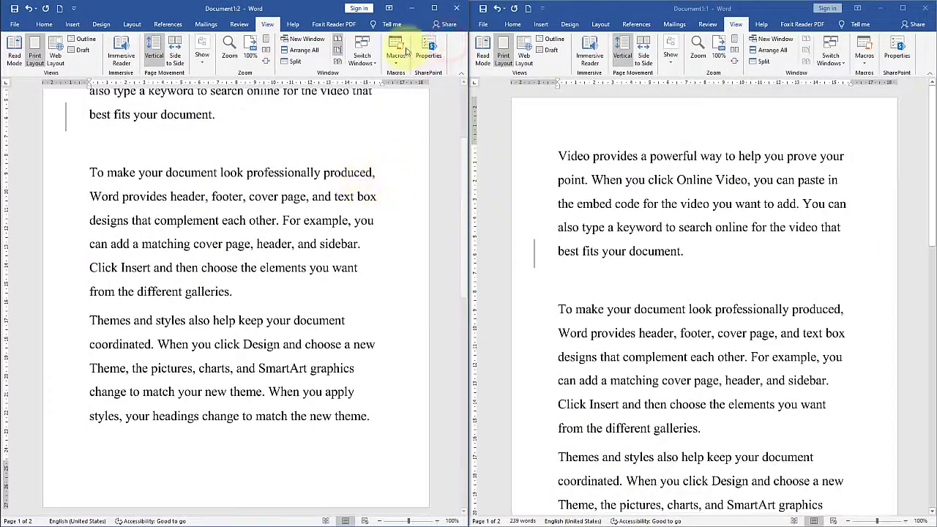
{"action": "left_click", "coordinate": [434, 8]}
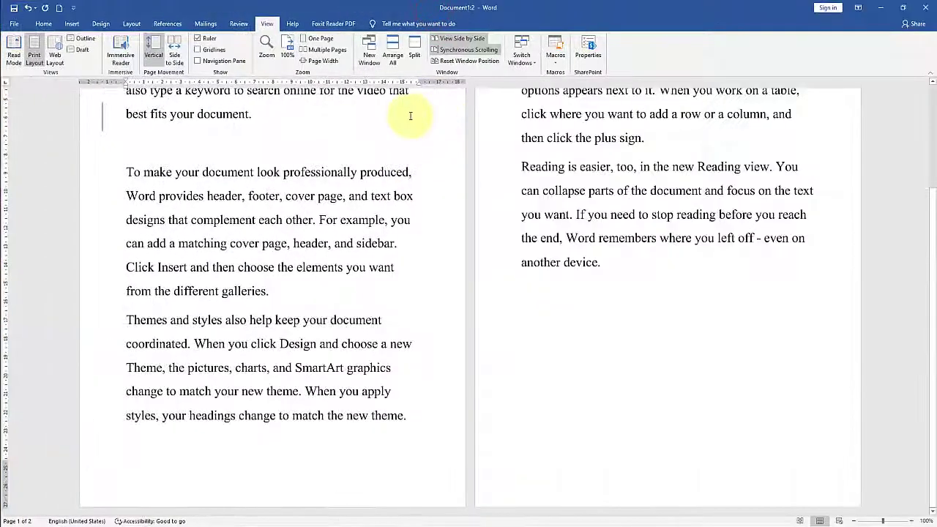
{"action": "left_click", "coordinate": [528, 74]}
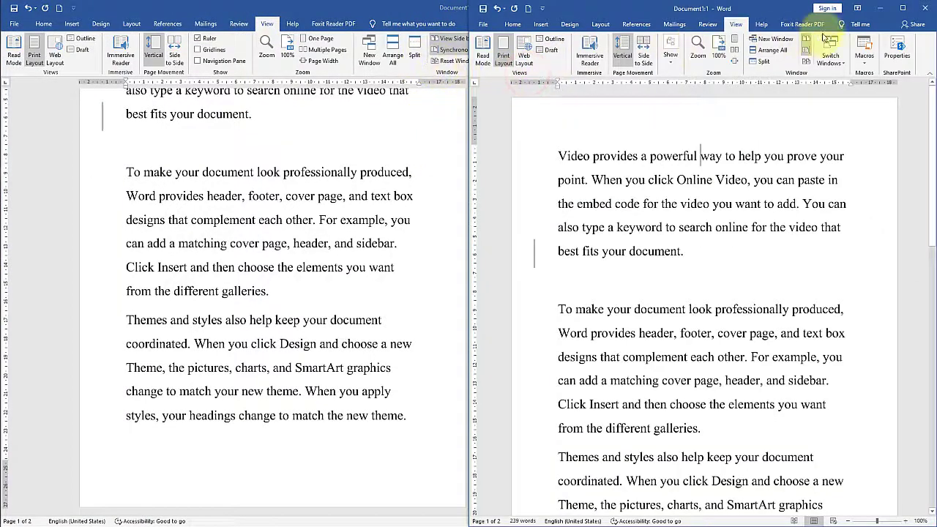
{"action": "left_click", "coordinate": [902, 7]}
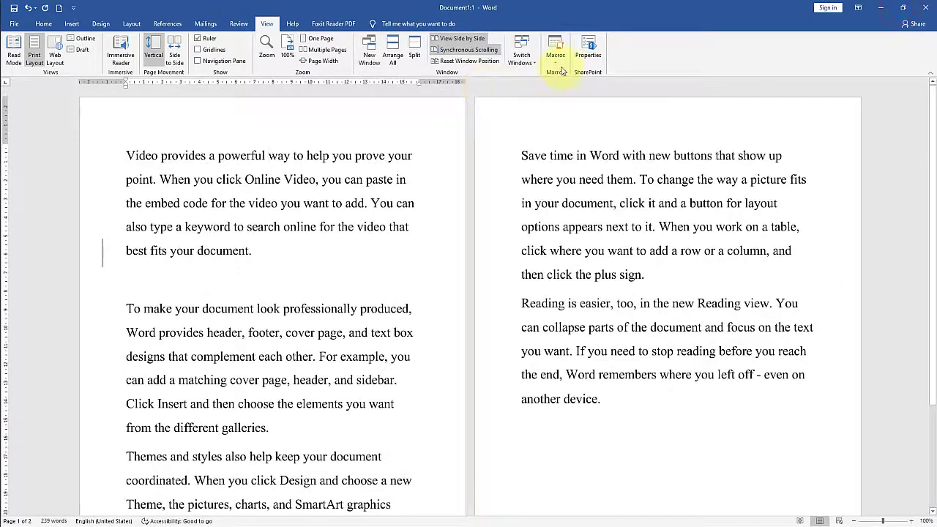
Step: Start recording Macro1 stored in All Documents (Normal.dotm), with Ctrl+E assigned as its keyboard shortcut
{"action": "left_click", "coordinate": [562, 71]}
{"action": "left_click", "coordinate": [582, 82]}
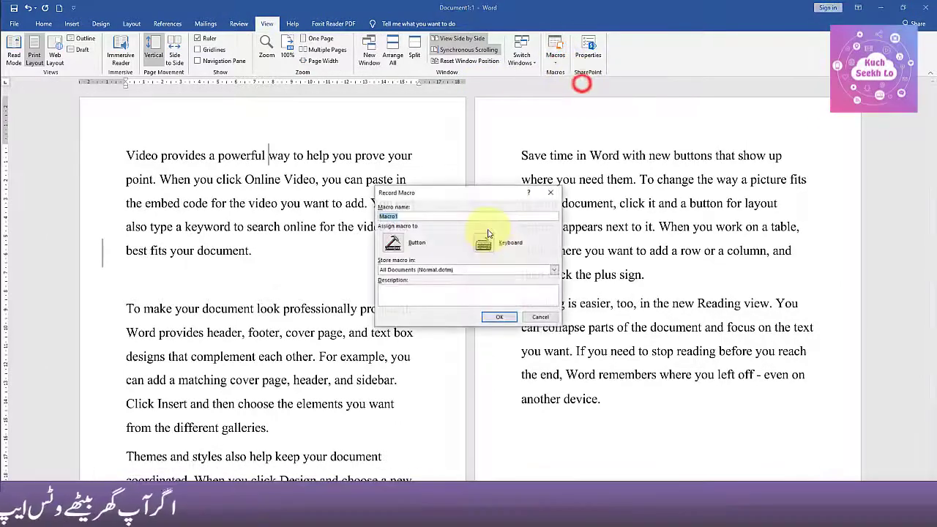
{"action": "left_click", "coordinate": [485, 245]}
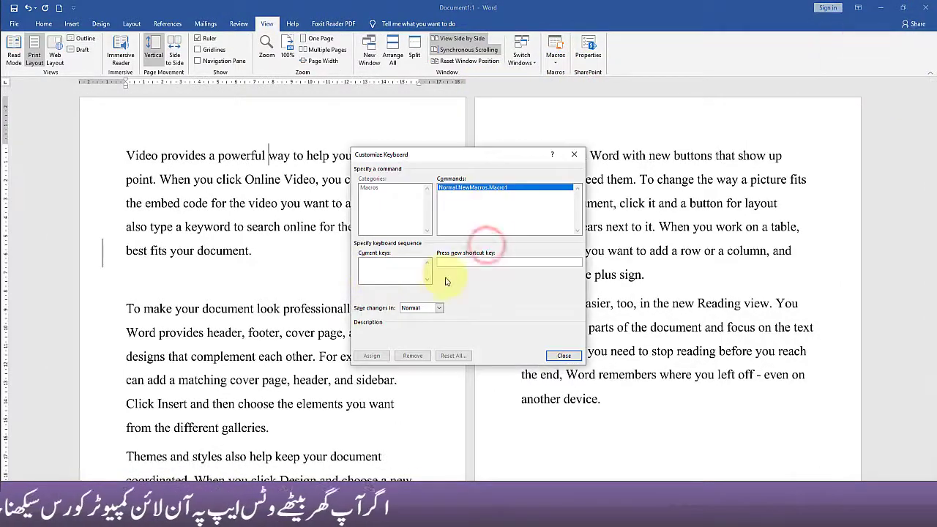
{"action": "key", "text": "ctrl+e"}
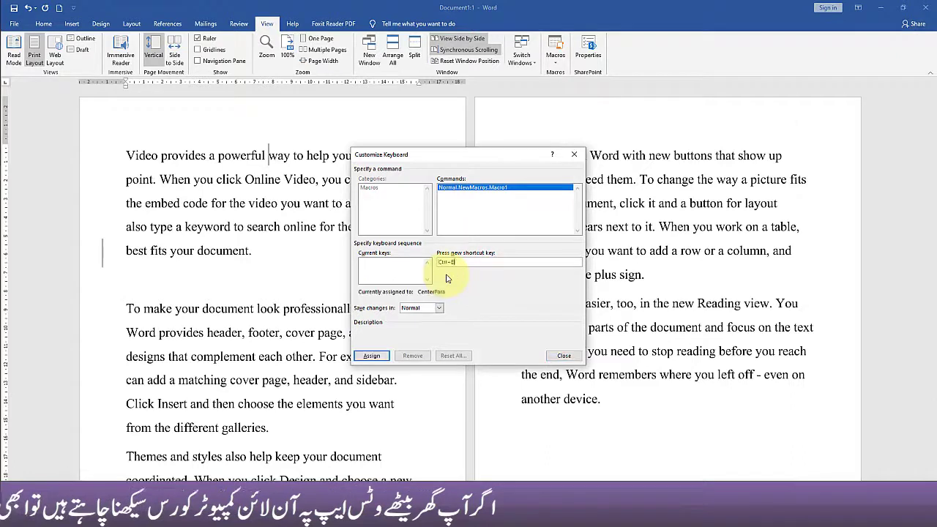
{"action": "left_click", "coordinate": [373, 355]}
{"action": "left_click", "coordinate": [558, 357]}
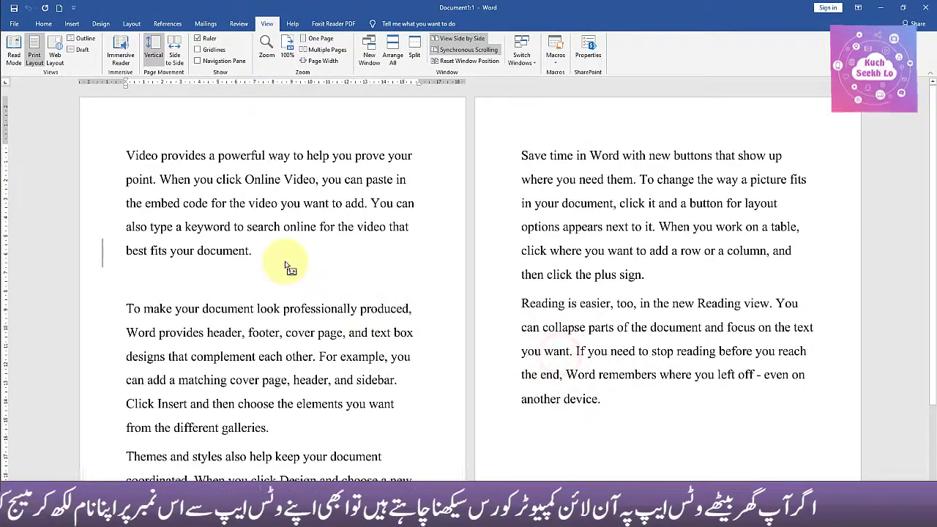
Step: Record the text "Pakistan" at the end of the first paragraph and stop the macro recording
{"action": "left_click", "coordinate": [264, 262]}
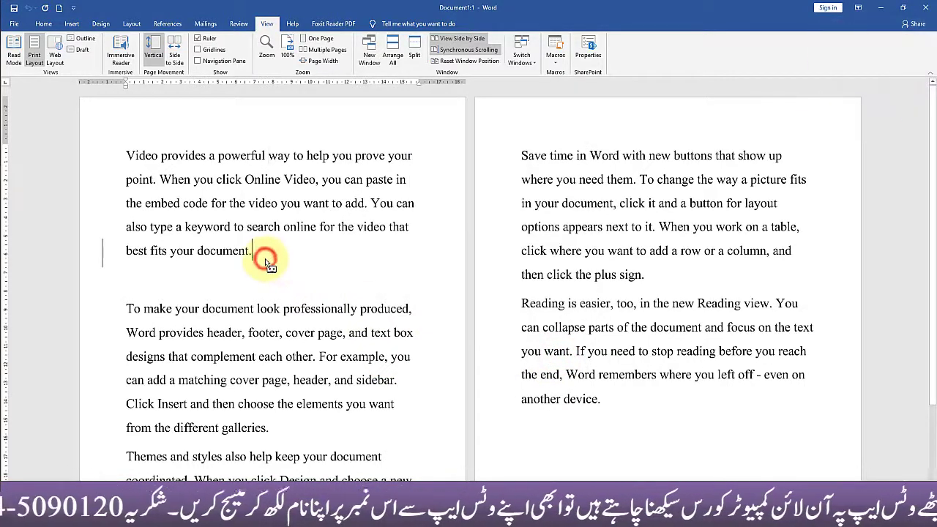
{"action": "type", "text": "Pakistan"}
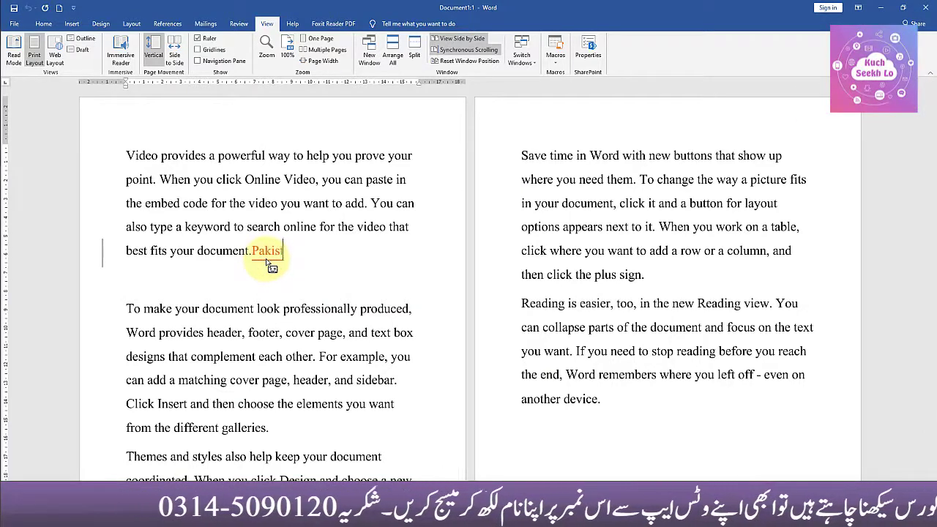
{"action": "left_click", "coordinate": [555, 62]}
{"action": "left_click", "coordinate": [565, 84]}
Step: Run the recorded macro repeatedly to insert more copies of "Pakistan" after the first paragraph
{"action": "key", "text": "alt+p"}
{"action": "key", "text": "alt+p"}
{"action": "key", "text": "alt+p"}
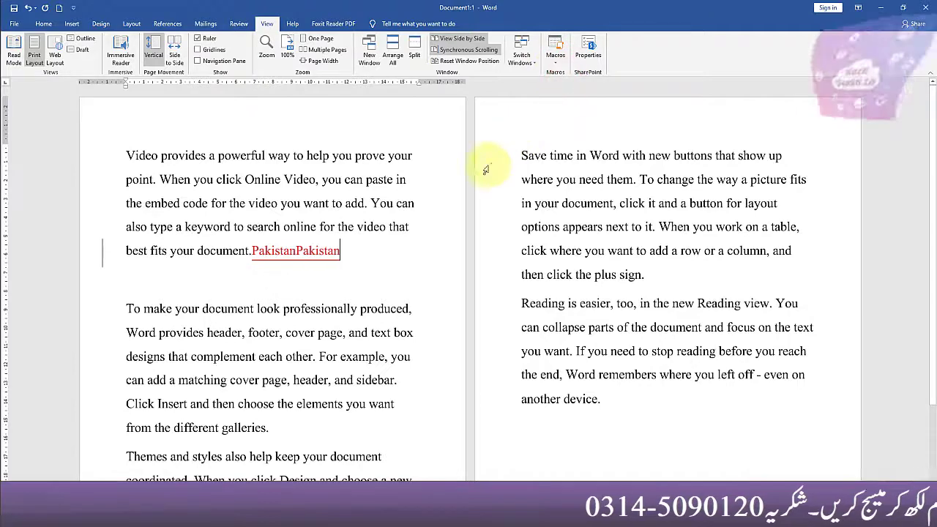
{"action": "key", "text": "alt+p"}
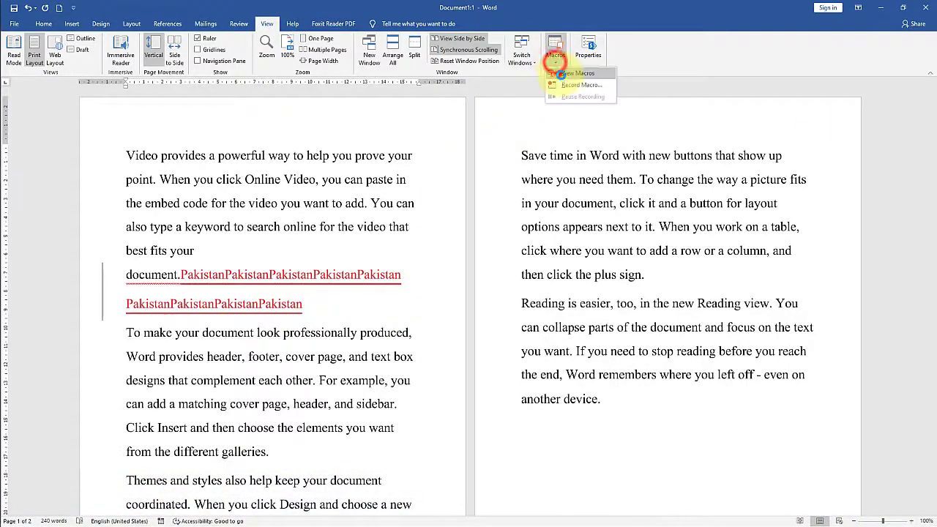
Step: Delete Macro1 from the saved macros and close the macro list
{"action": "left_click", "coordinate": [560, 73]}
{"action": "left_click", "coordinate": [542, 257]}
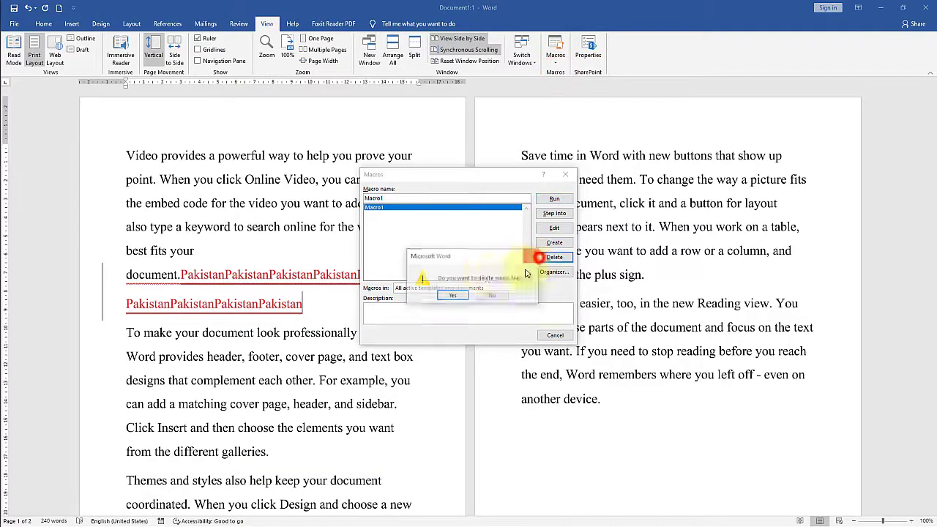
{"action": "left_click", "coordinate": [453, 296]}
{"action": "left_click", "coordinate": [566, 176]}
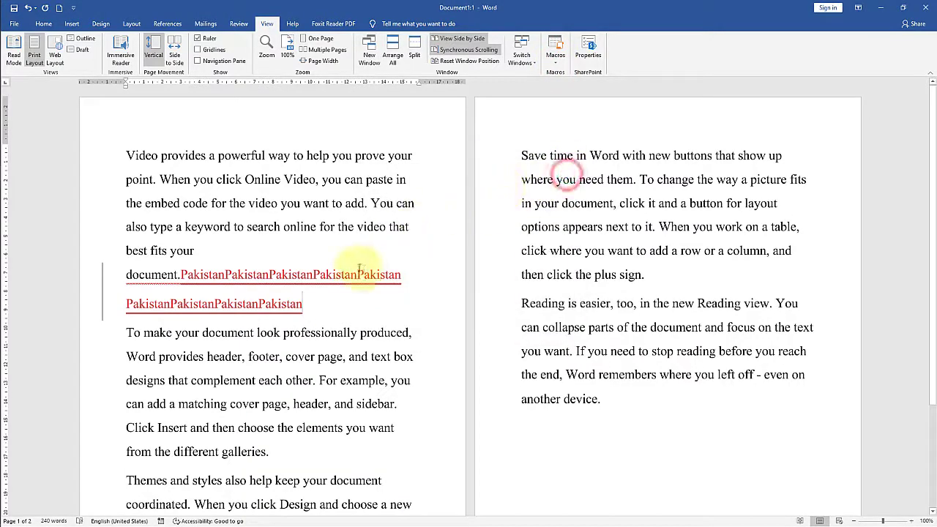
Step: Examine the document's properties and look over the available Help commands
{"action": "left_click", "coordinate": [594, 50]}
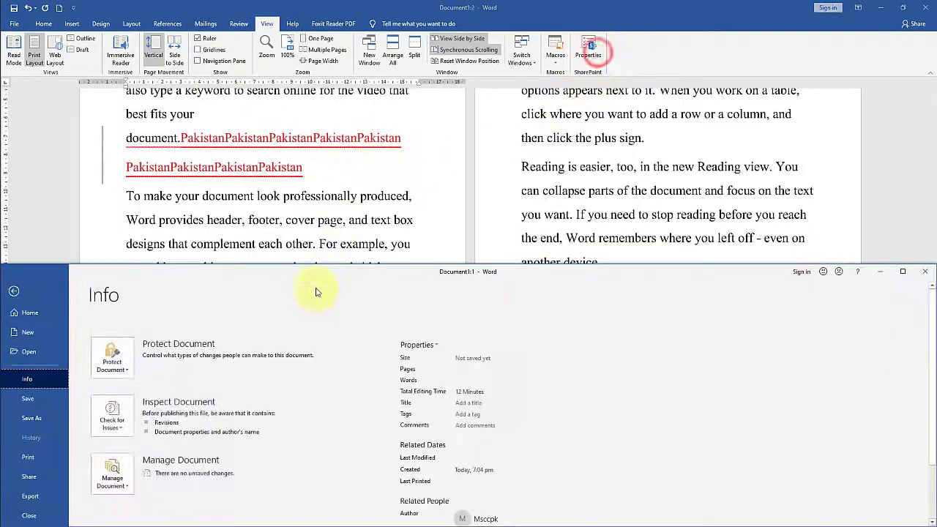
{"action": "left_click", "coordinate": [588, 57]}
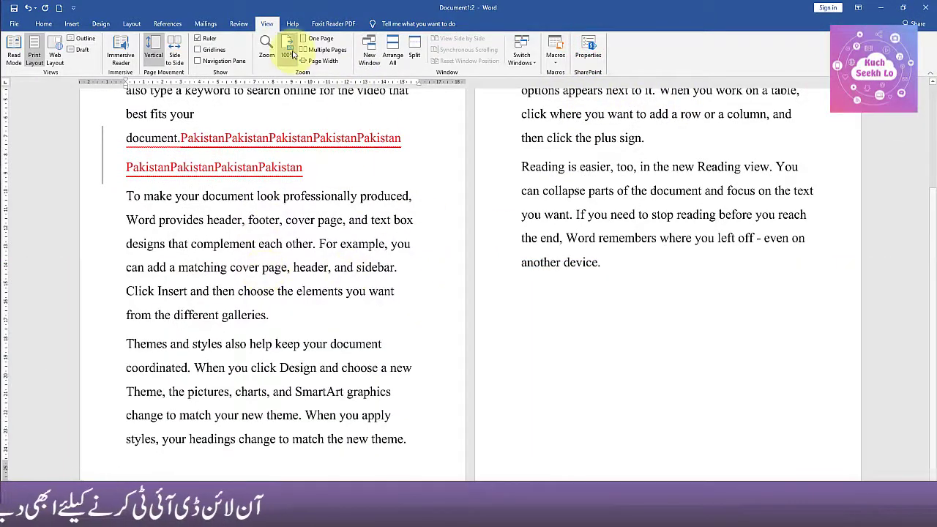
{"action": "left_click", "coordinate": [292, 24]}
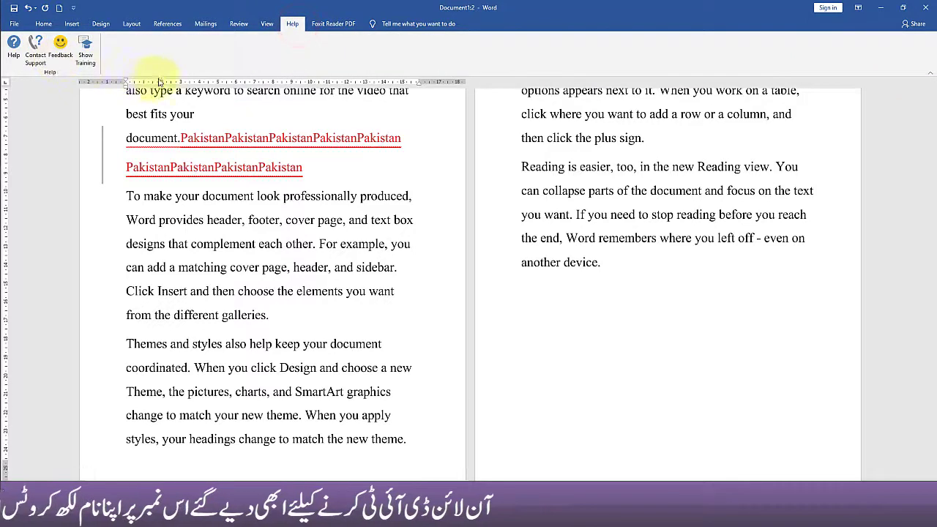
{"action": "left_click", "coordinate": [44, 25]}
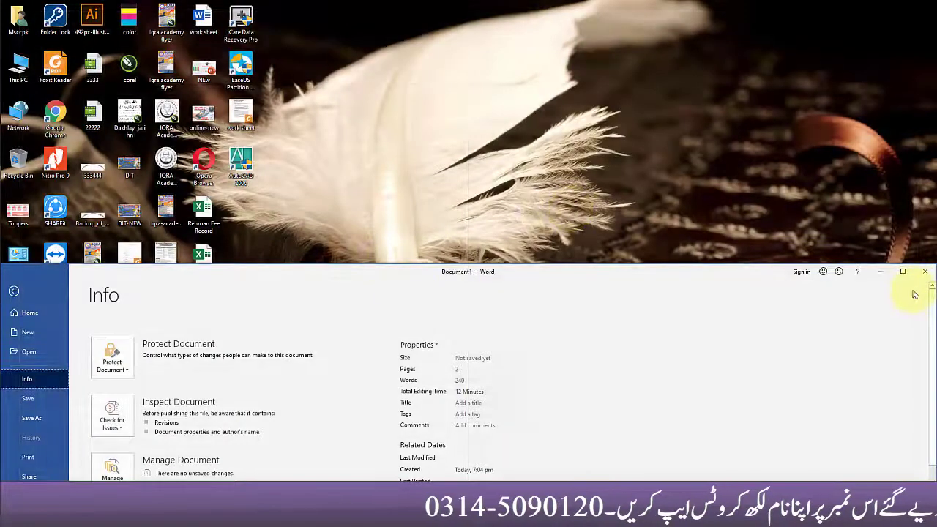
Step: Maximize the remaining document window and close Document1 without saving the changes
{"action": "left_click", "coordinate": [902, 271]}
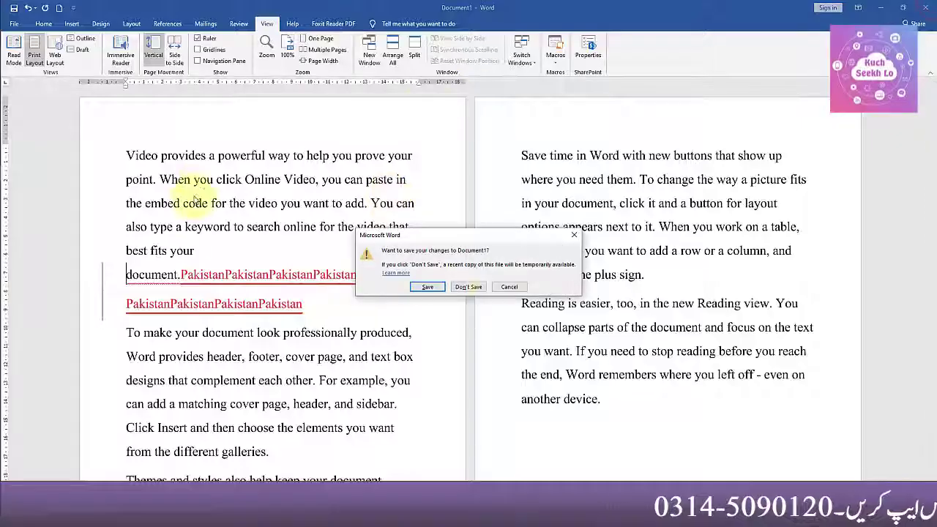
{"action": "left_click", "coordinate": [472, 289]}
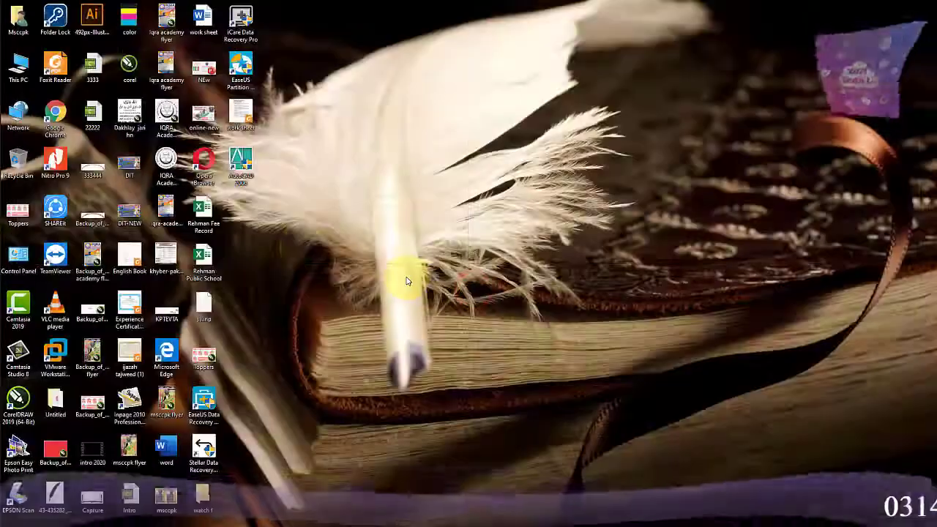
Step: Switch to File Explorer and open the first file in Student Task > Office Automation > CV Task on the TEACHER network computer
{"action": "double_click", "coordinate": [22, 110]}
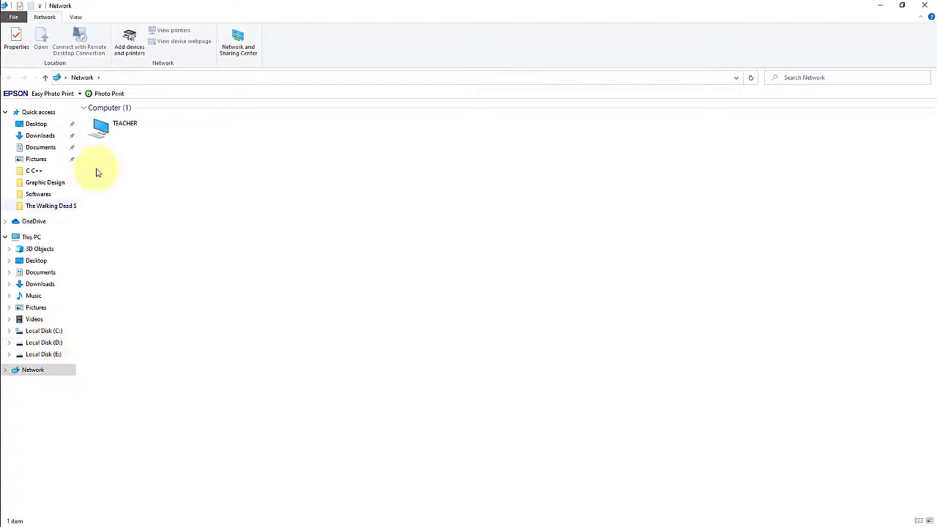
{"action": "double_click", "coordinate": [125, 135]}
{"action": "double_click", "coordinate": [223, 115]}
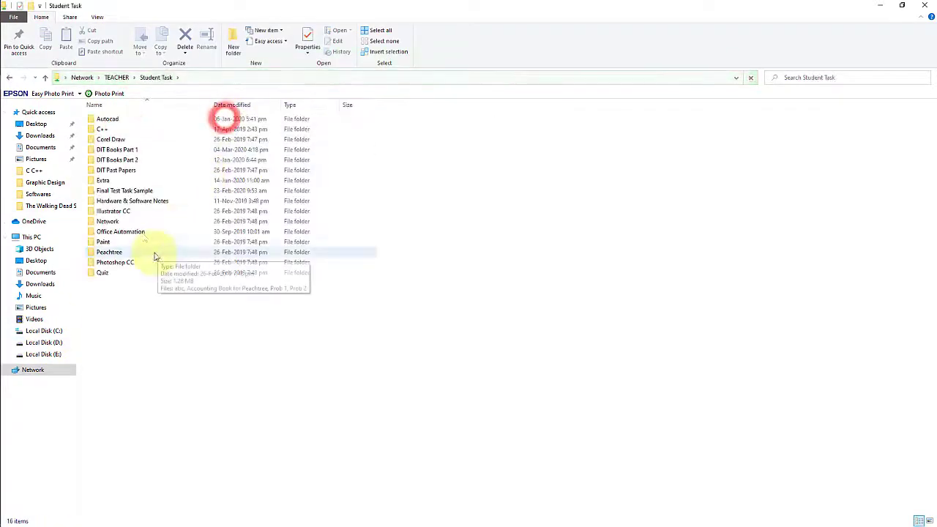
{"action": "left_click", "coordinate": [143, 231]}
{"action": "double_click", "coordinate": [143, 231]}
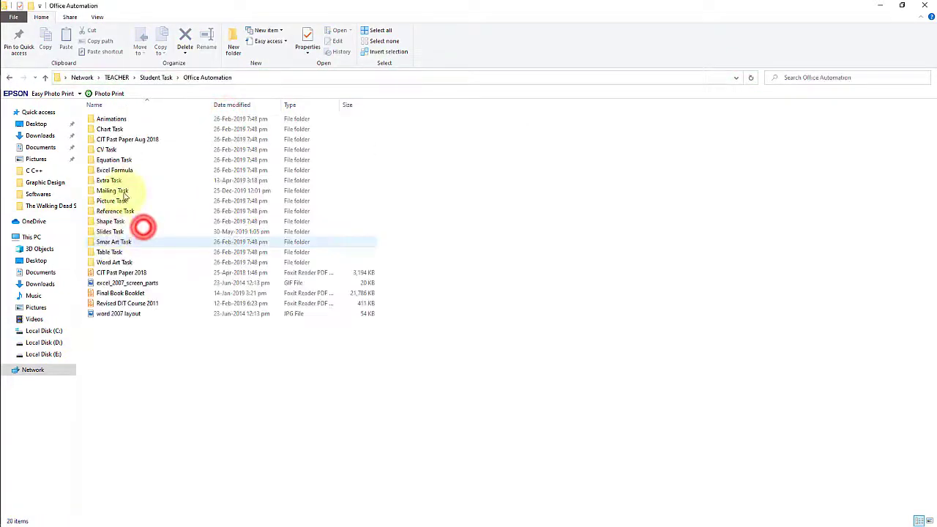
{"action": "double_click", "coordinate": [124, 150]}
{"action": "double_click", "coordinate": [119, 123]}
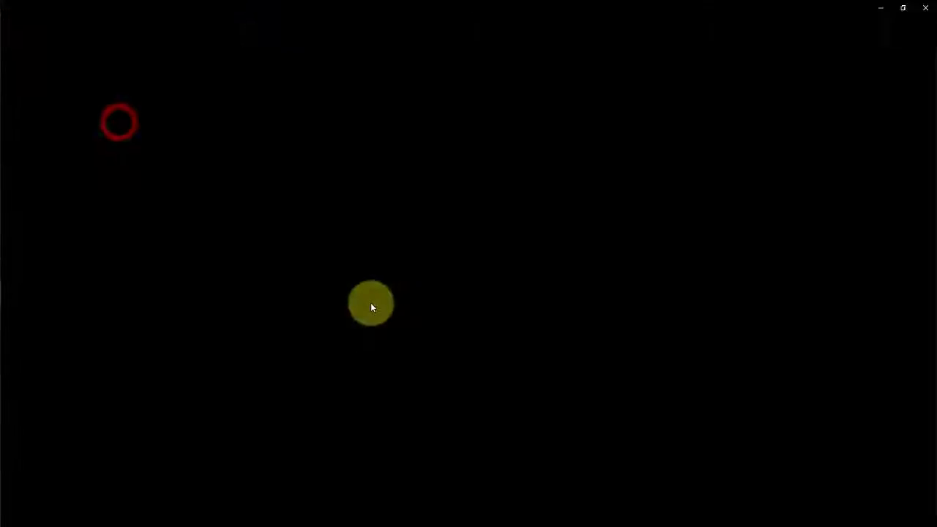